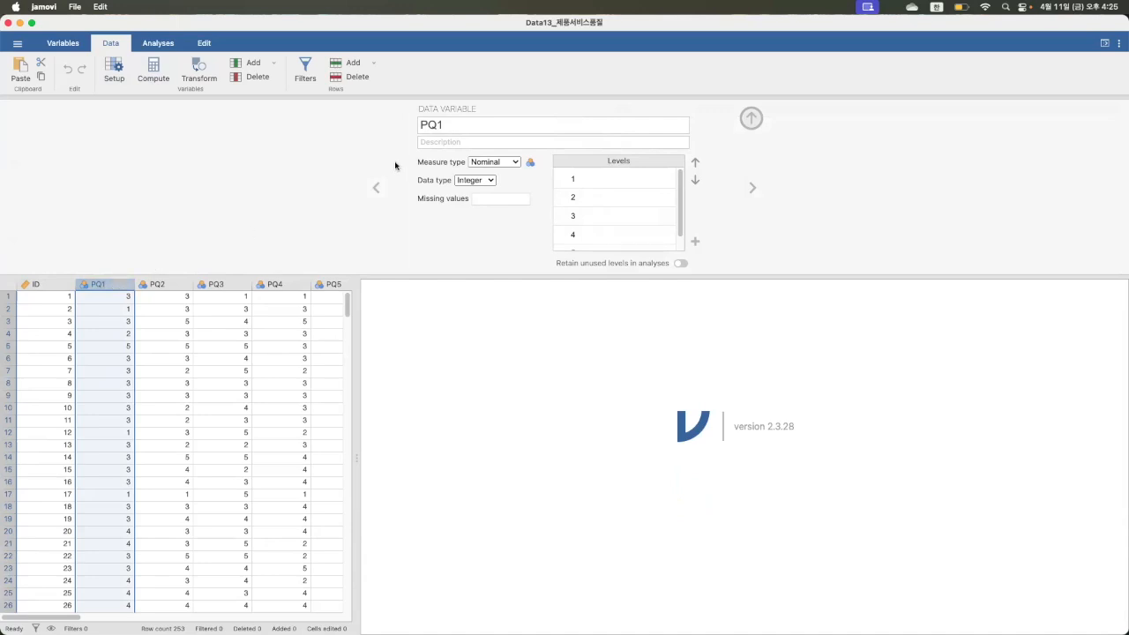
Change the measure type of variables PQ1, PQ2 and PQ3 to Continuous.
{"action": "left_click", "coordinate": [504, 163]}
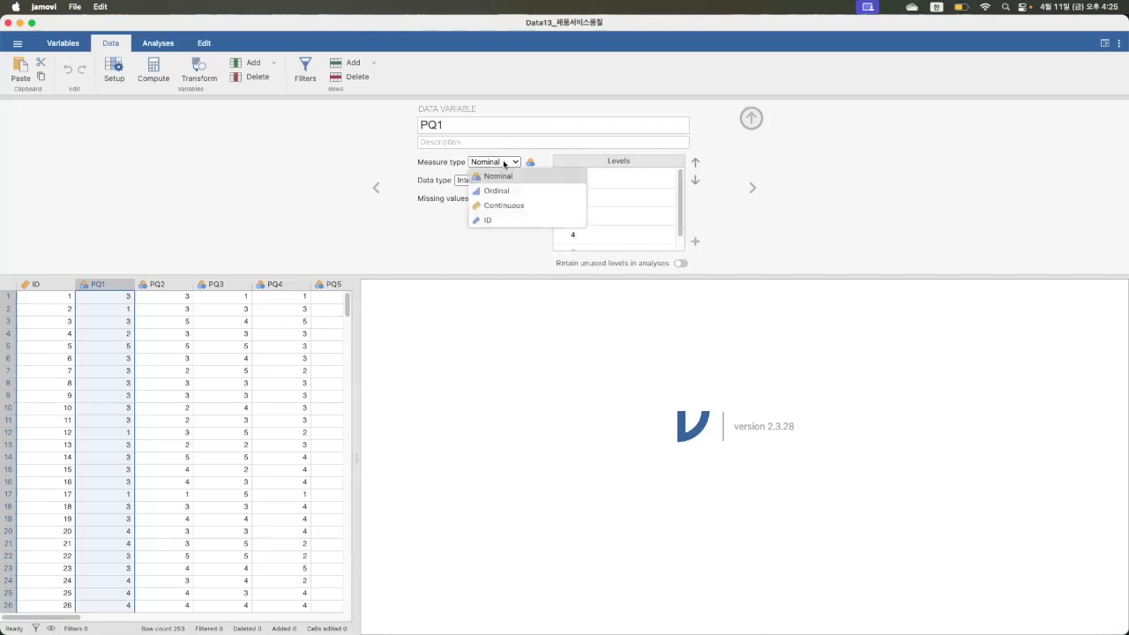
{"action": "left_click", "coordinate": [506, 206]}
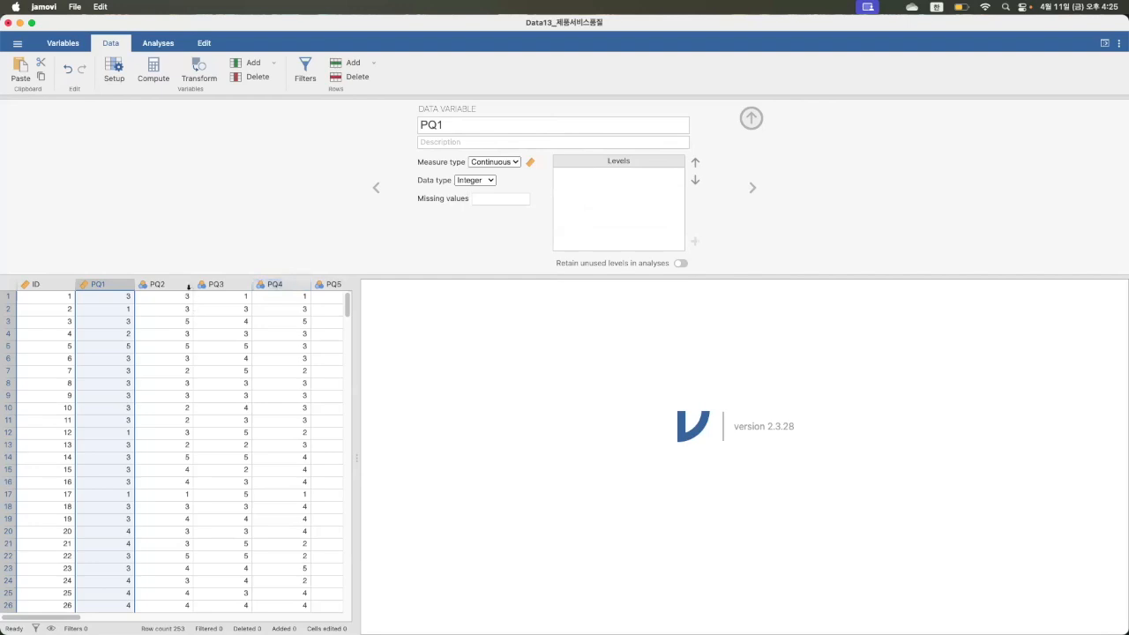
{"action": "left_click", "coordinate": [752, 188]}
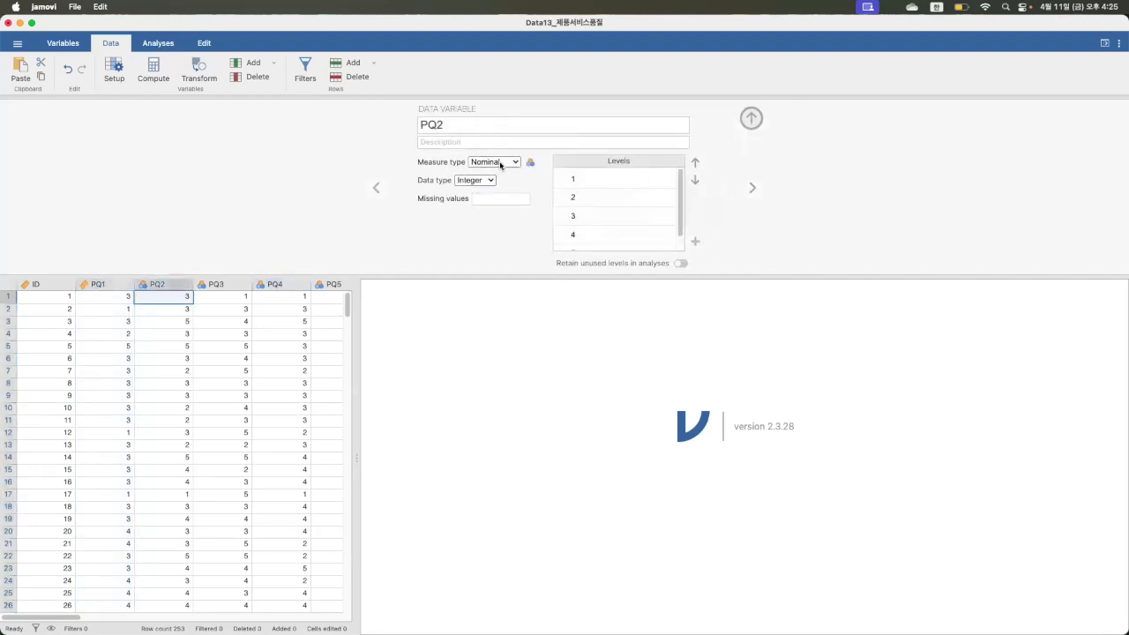
{"action": "left_click", "coordinate": [504, 162]}
{"action": "left_click", "coordinate": [506, 206]}
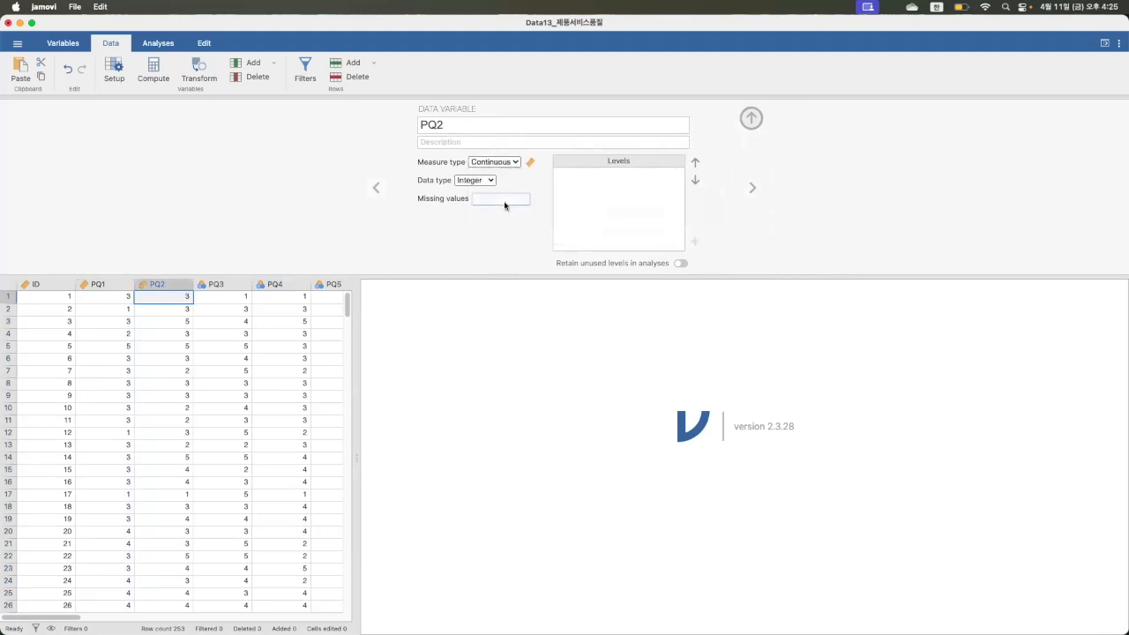
{"action": "left_click", "coordinate": [750, 187]}
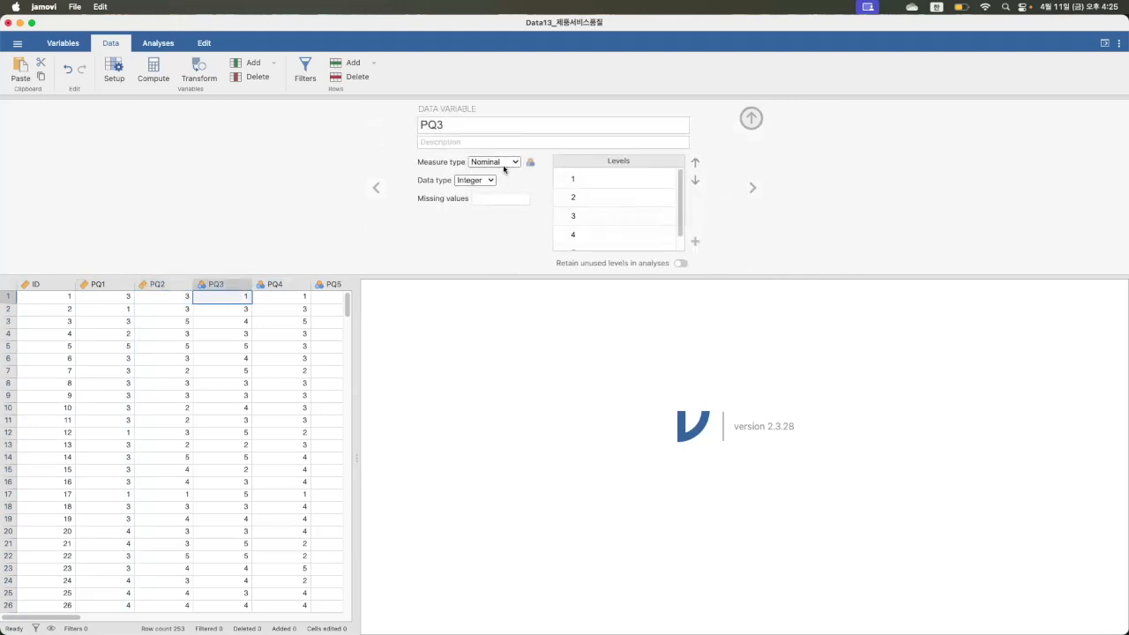
{"action": "left_click", "coordinate": [504, 162]}
{"action": "left_click", "coordinate": [506, 206]}
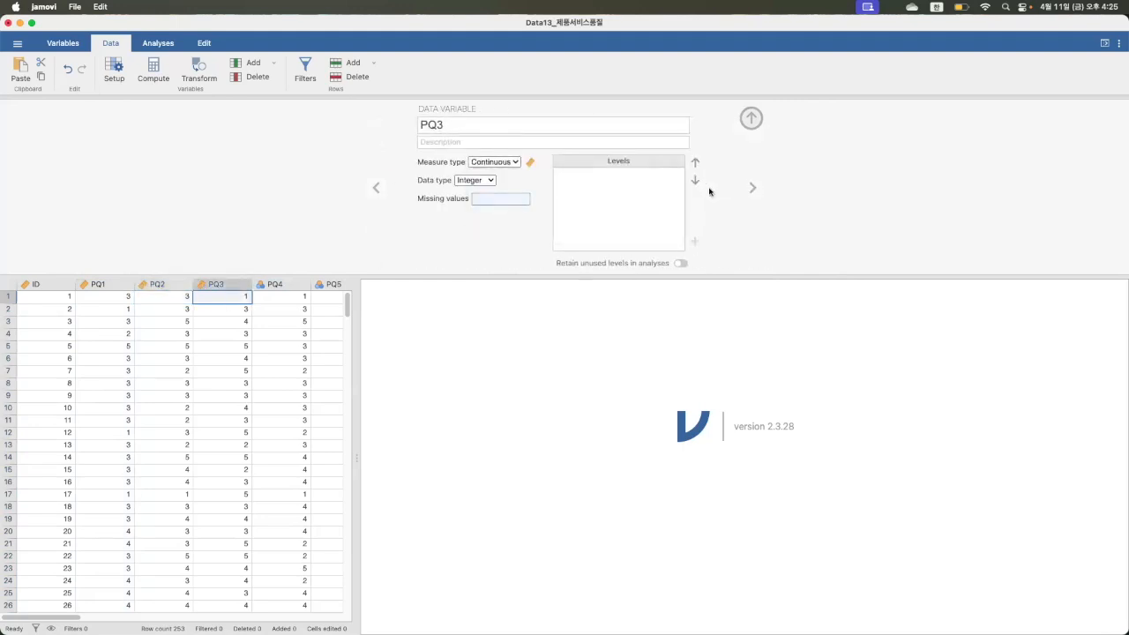
Change the measure type of the variables from PQ4 through SQ5 to Continuous.
{"action": "left_click", "coordinate": [750, 188]}
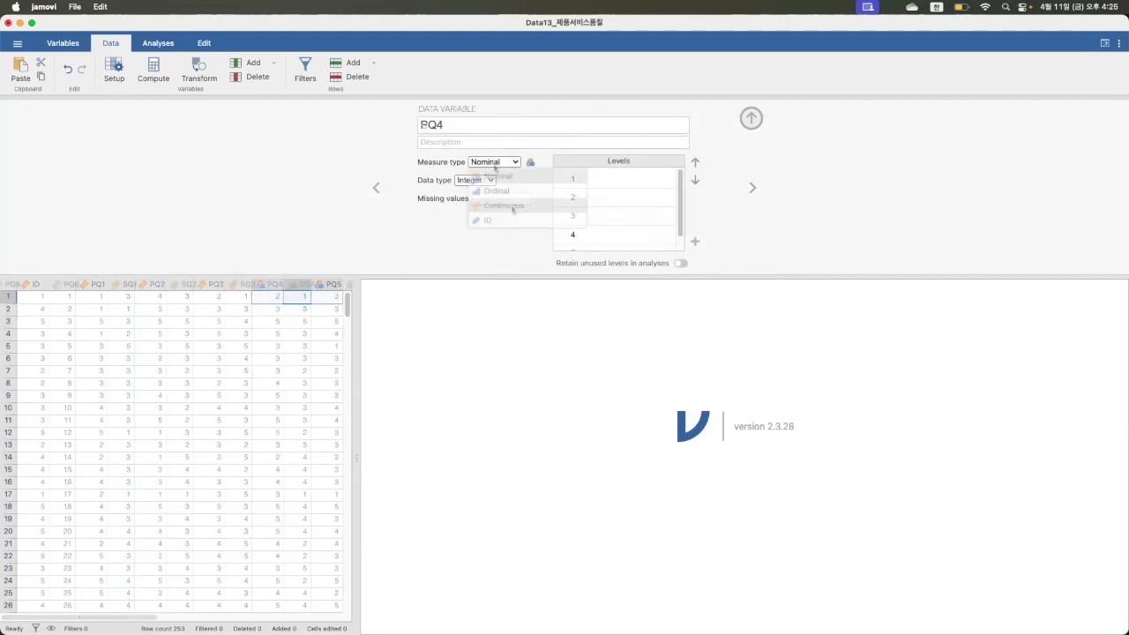
{"action": "left_click", "coordinate": [508, 206]}
{"action": "left_click", "coordinate": [752, 187]}
{"action": "left_click", "coordinate": [500, 165]}
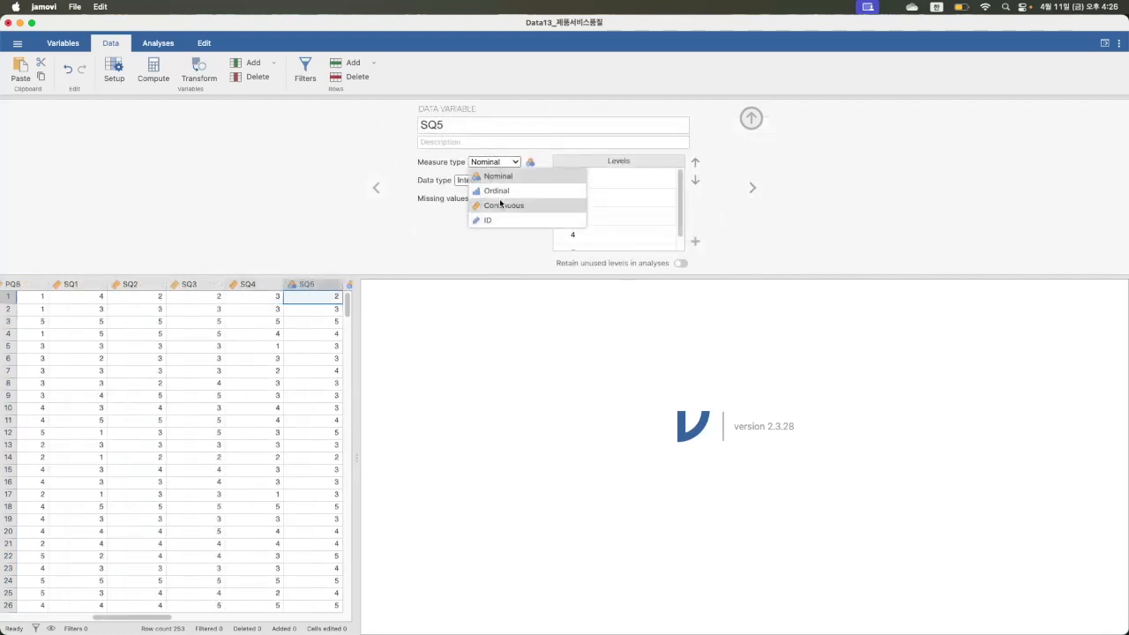
{"action": "left_click", "coordinate": [500, 204]}
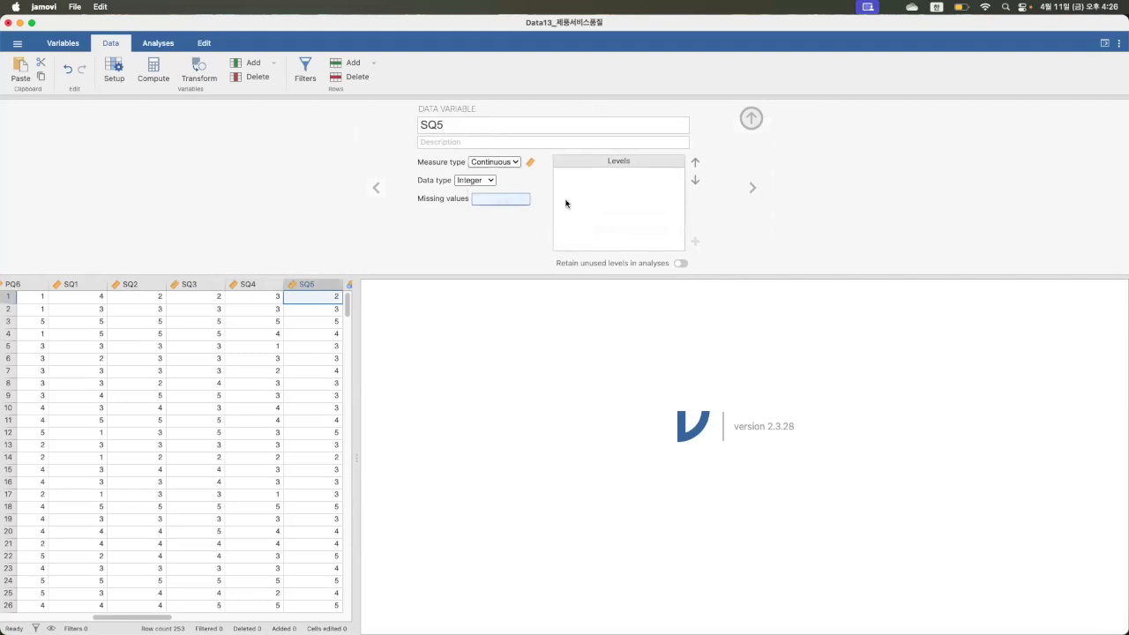
Change the measure type of variables CS1, CS2 and CS3 to Continuous.
{"action": "left_click", "coordinate": [752, 187]}
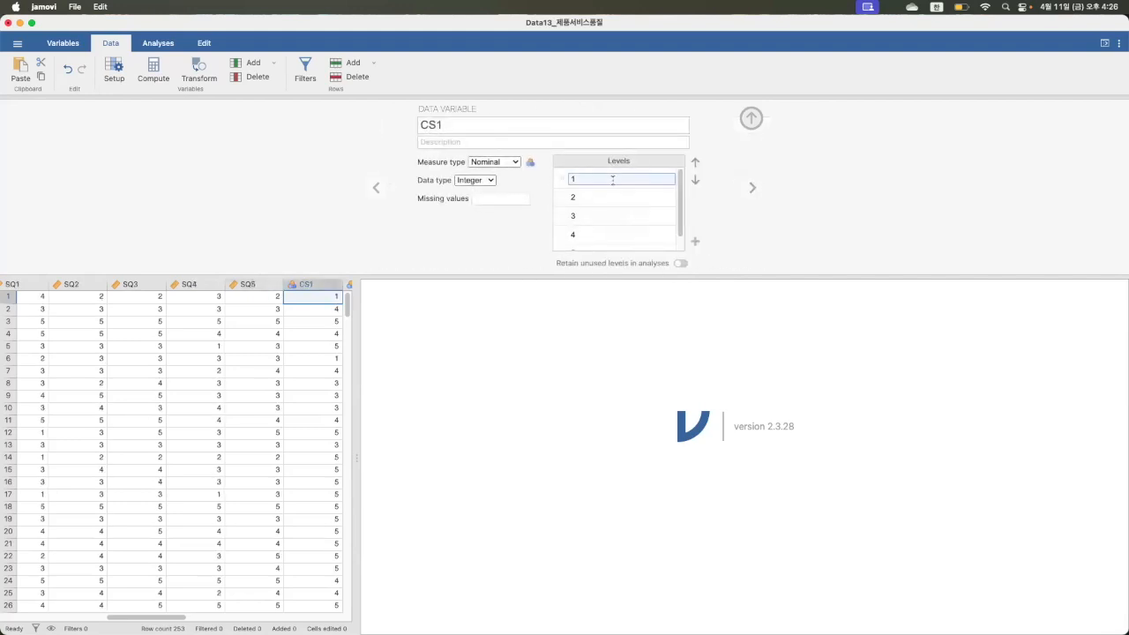
{"action": "left_click", "coordinate": [504, 163]}
{"action": "left_click", "coordinate": [499, 203]}
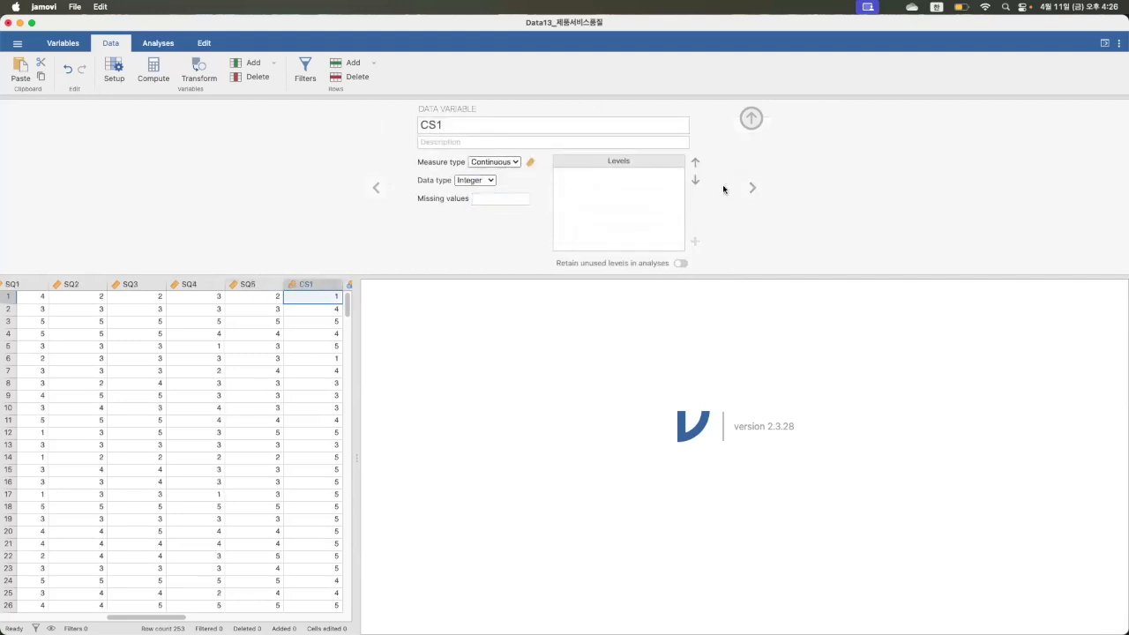
{"action": "left_click", "coordinate": [750, 187]}
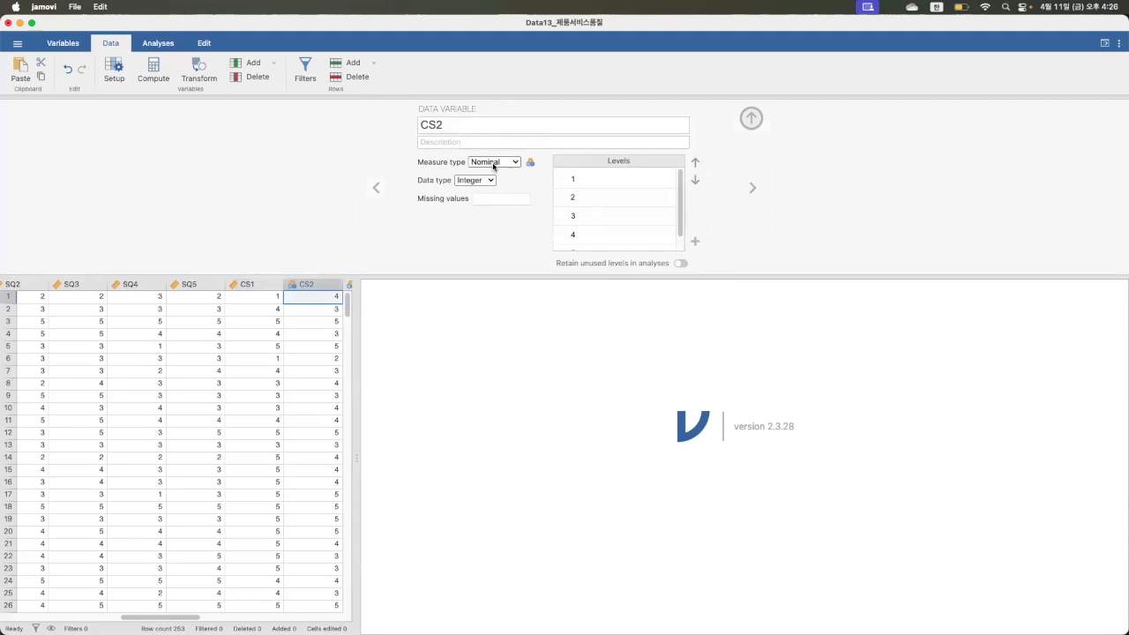
{"action": "left_click", "coordinate": [493, 164]}
{"action": "left_click", "coordinate": [496, 203]}
{"action": "left_click", "coordinate": [754, 188]}
{"action": "left_click", "coordinate": [513, 164]}
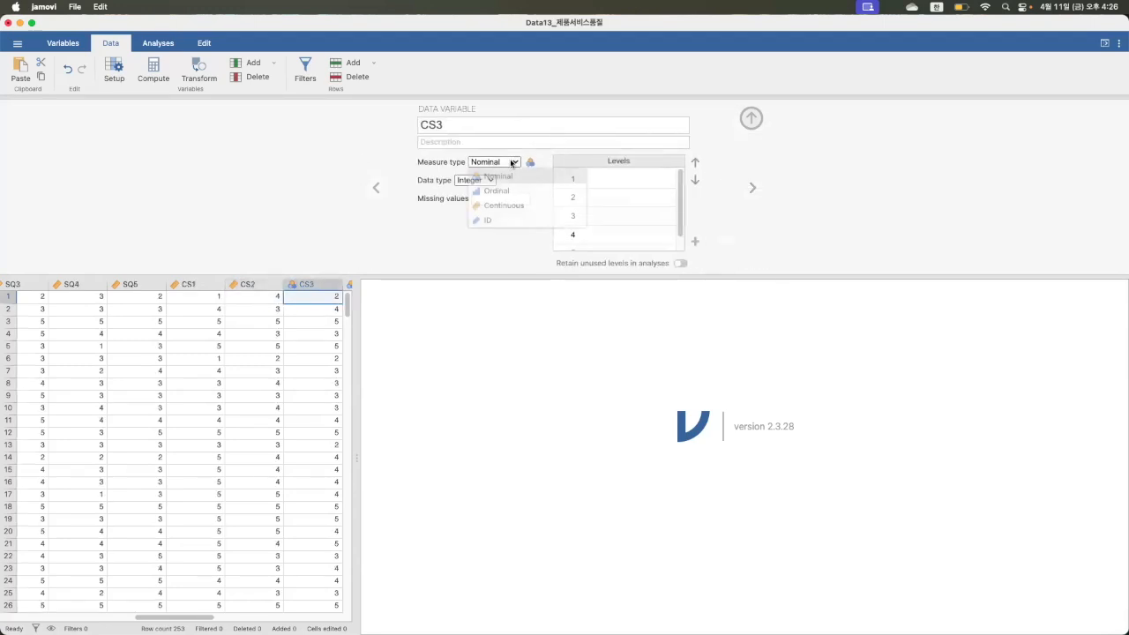
{"action": "left_click", "coordinate": [498, 204]}
Change the measure type of variables CS4, CS5 and CS6 to Continuous.
{"action": "left_click", "coordinate": [750, 187]}
{"action": "left_click", "coordinate": [504, 165]}
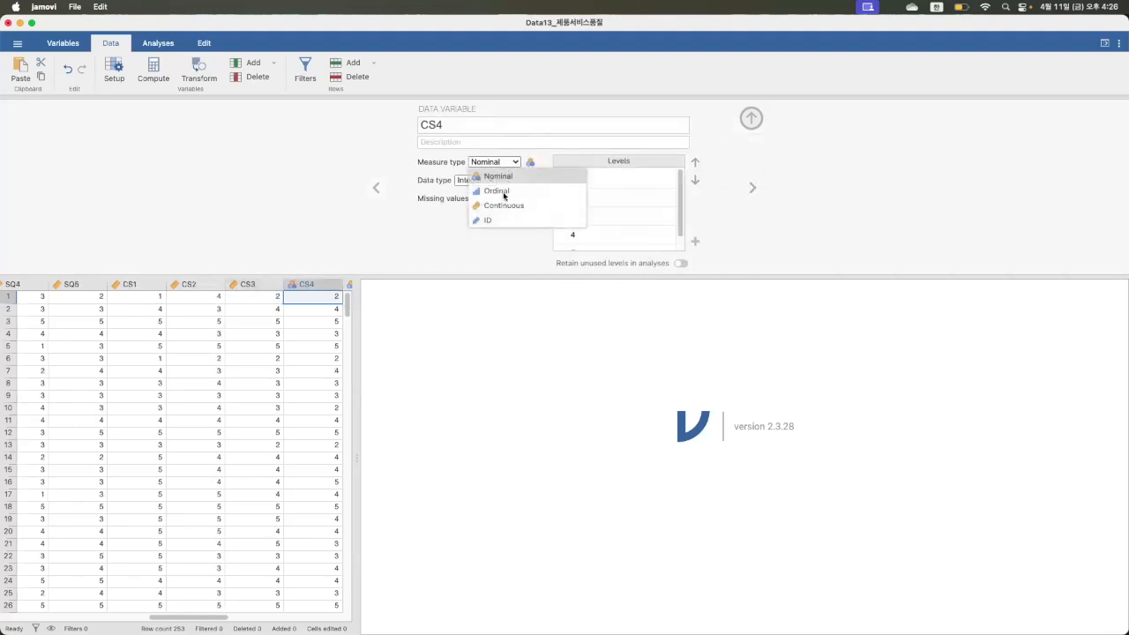
{"action": "left_click", "coordinate": [500, 203]}
{"action": "left_click", "coordinate": [750, 188]}
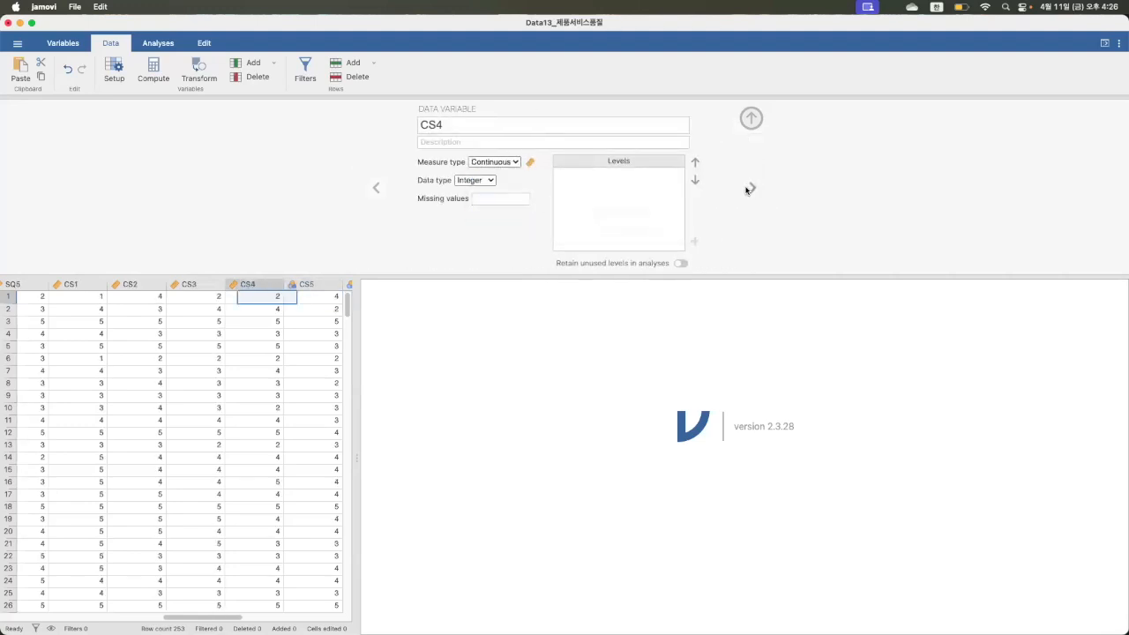
{"action": "left_click", "coordinate": [509, 164]}
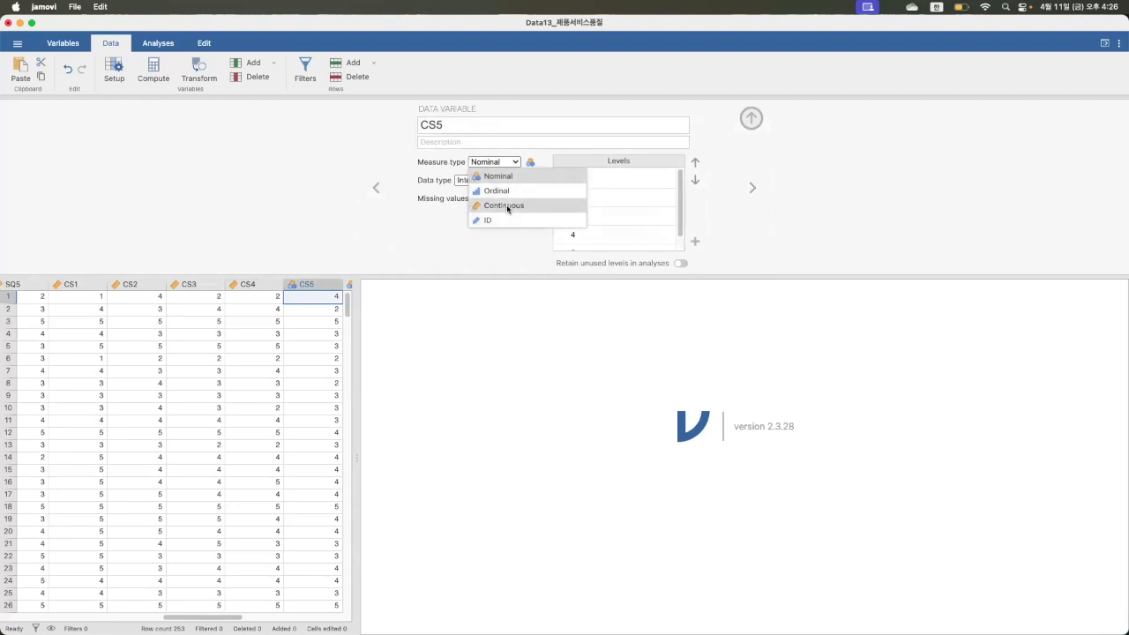
{"action": "left_click", "coordinate": [508, 209]}
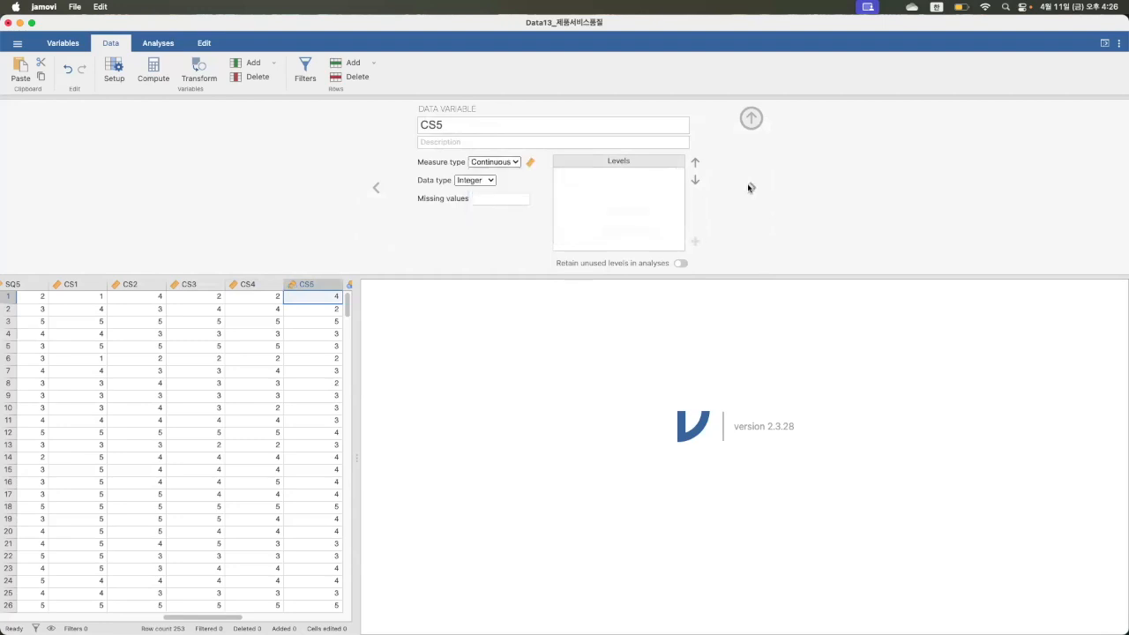
{"action": "left_click", "coordinate": [749, 187]}
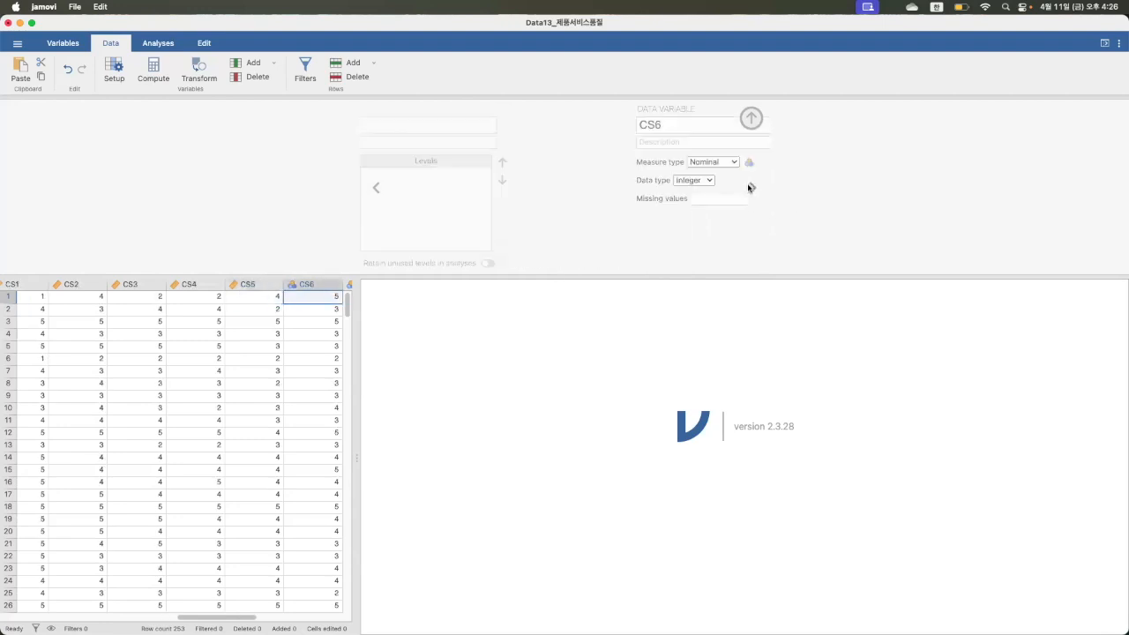
{"action": "left_click", "coordinate": [512, 164]}
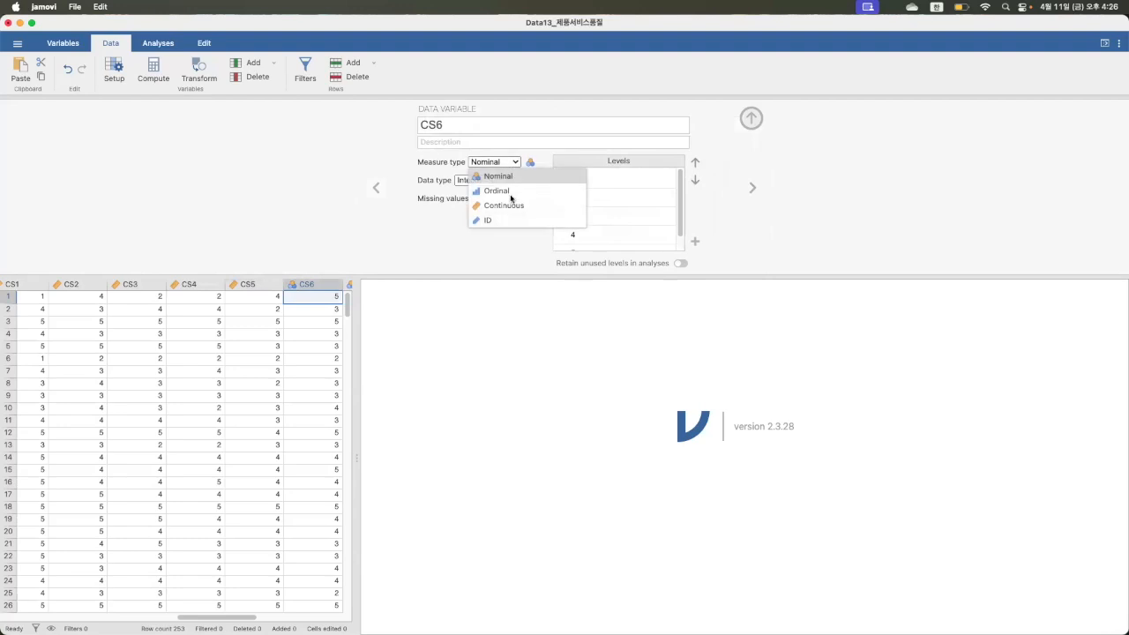
{"action": "left_click", "coordinate": [511, 203]}
{"action": "left_click", "coordinate": [749, 187]}
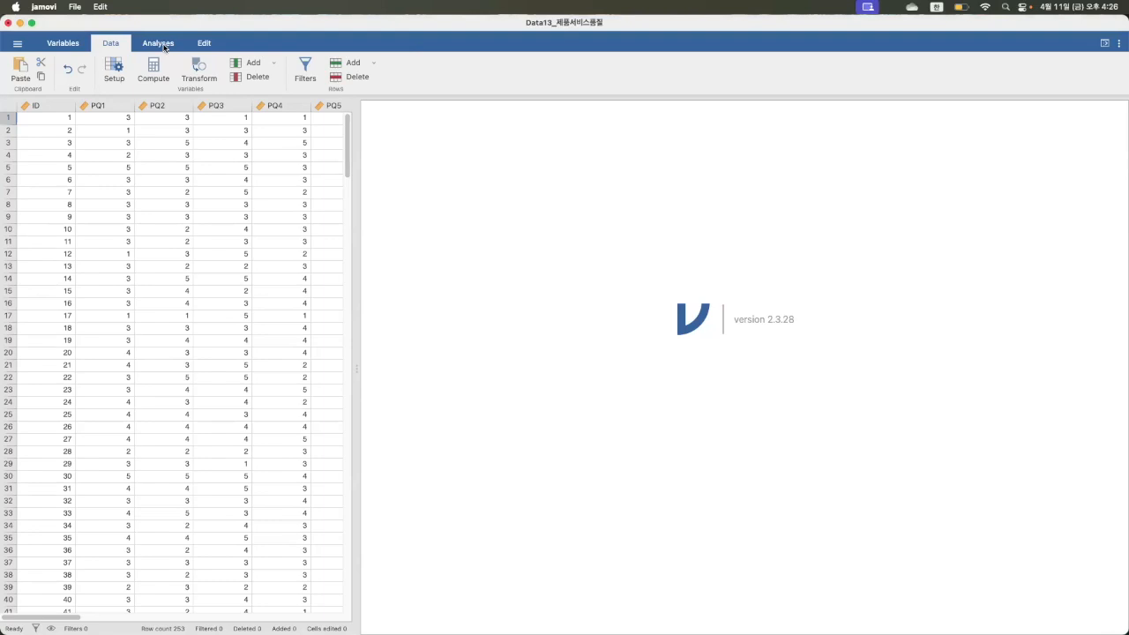
Start a new Exploratory Factor Analysis on the dataset.
{"action": "left_click", "coordinate": [164, 47]}
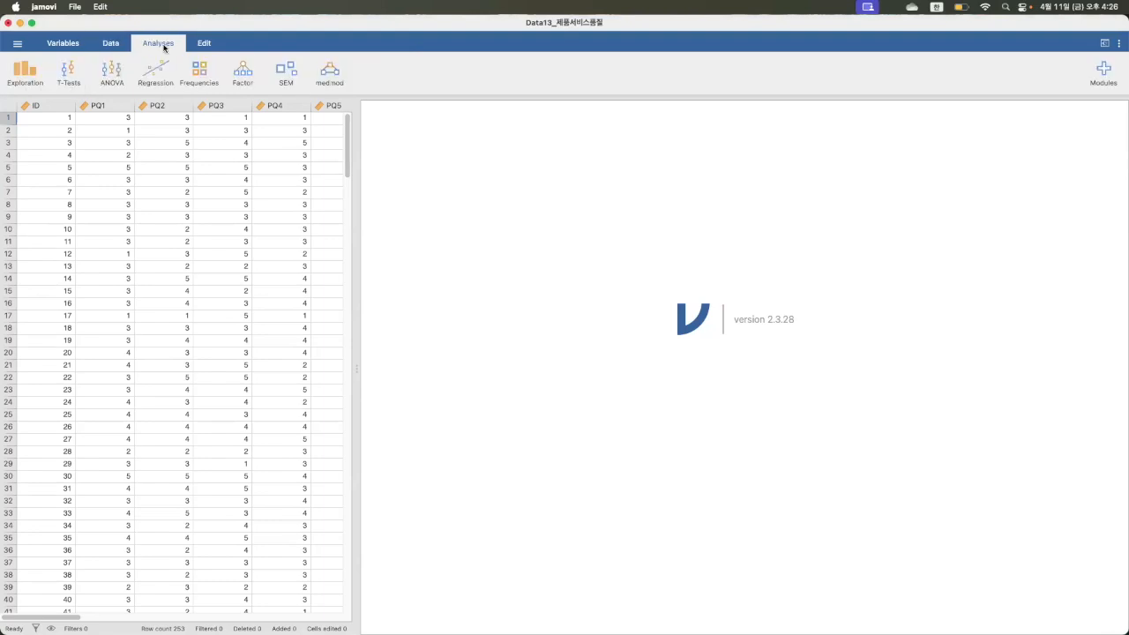
{"action": "left_click", "coordinate": [244, 74]}
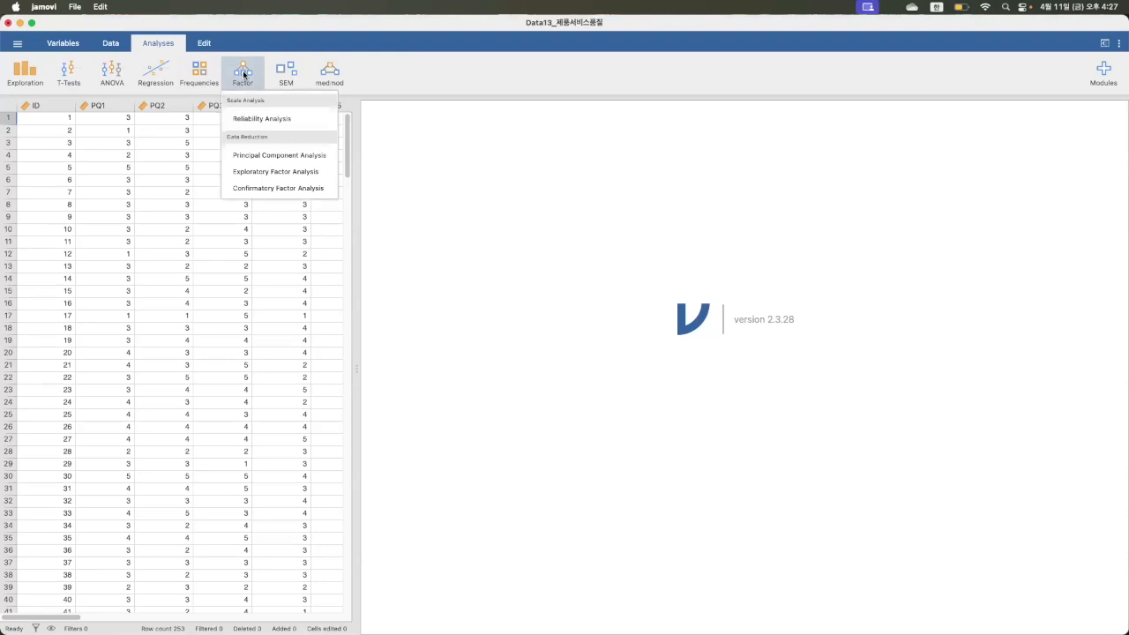
{"action": "left_click", "coordinate": [257, 177]}
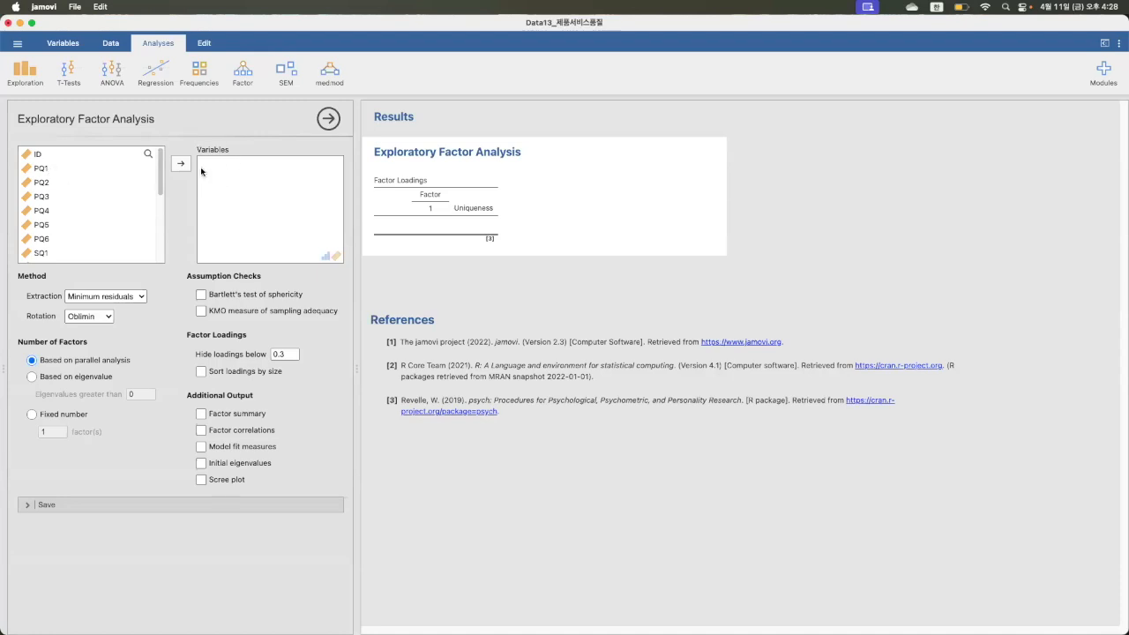
Add the product quality items PQ1 through PQ6 to the factor analysis variables.
{"action": "left_click", "coordinate": [38, 169]}
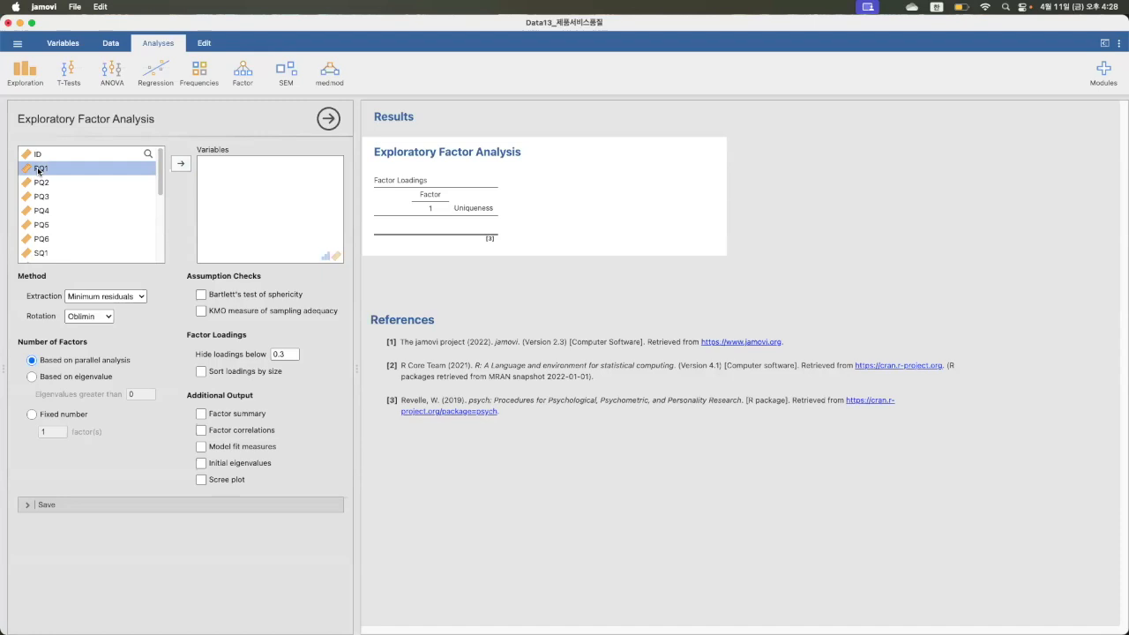
{"action": "left_click", "coordinate": [181, 165]}
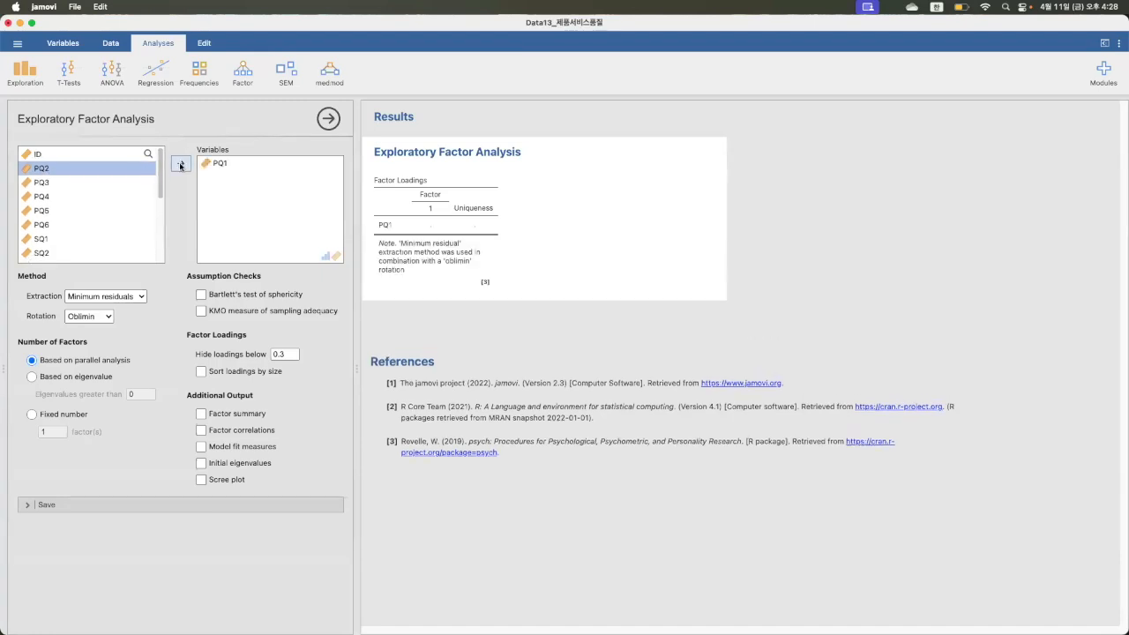
{"action": "left_click", "coordinate": [180, 165]}
{"action": "left_click", "coordinate": [180, 165]}
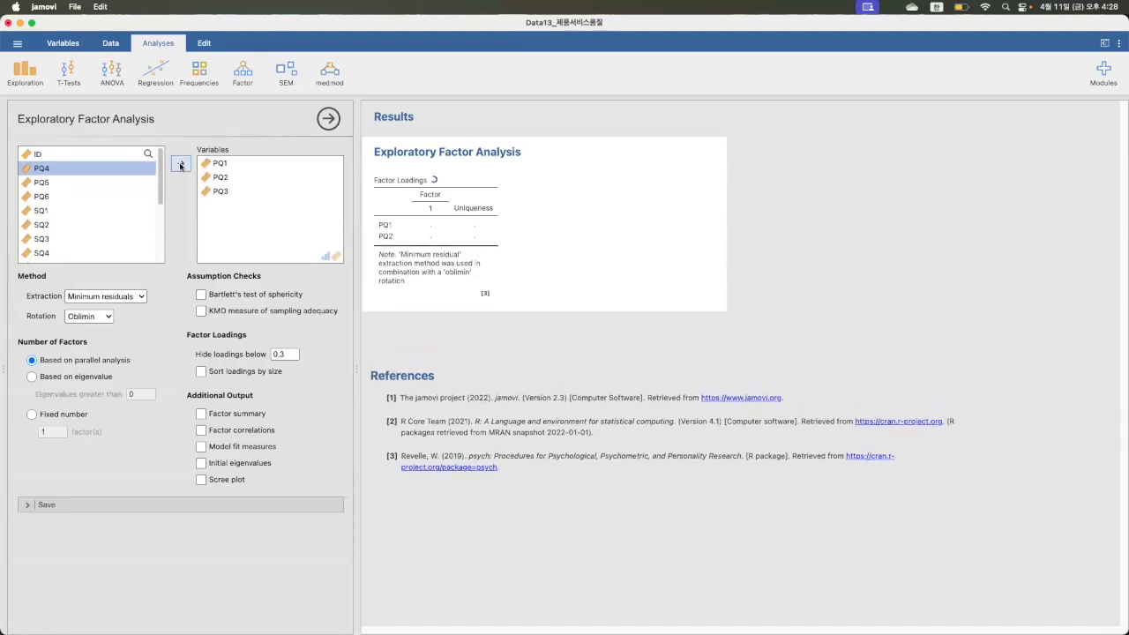
{"action": "left_click", "coordinate": [181, 165]}
{"action": "left_click", "coordinate": [181, 165]}
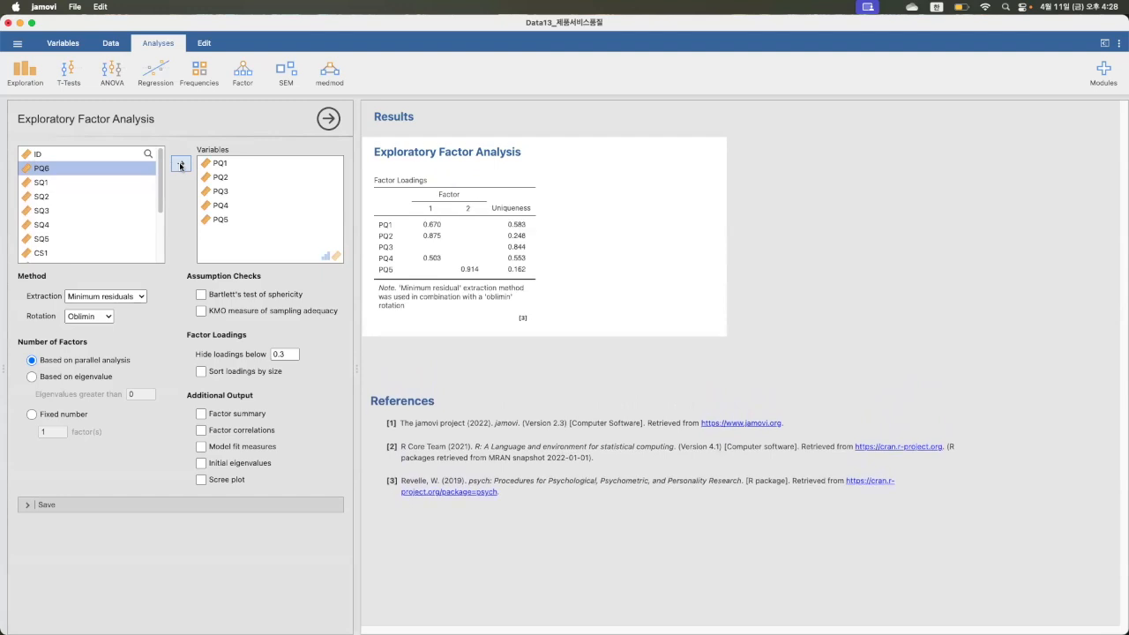
{"action": "left_click", "coordinate": [180, 165]}
Add the service quality items SQ1 through SQ5 to the variables and check the list of assigned items.
{"action": "left_click", "coordinate": [181, 165]}
{"action": "left_click", "coordinate": [181, 165]}
{"action": "left_click", "coordinate": [181, 165]}
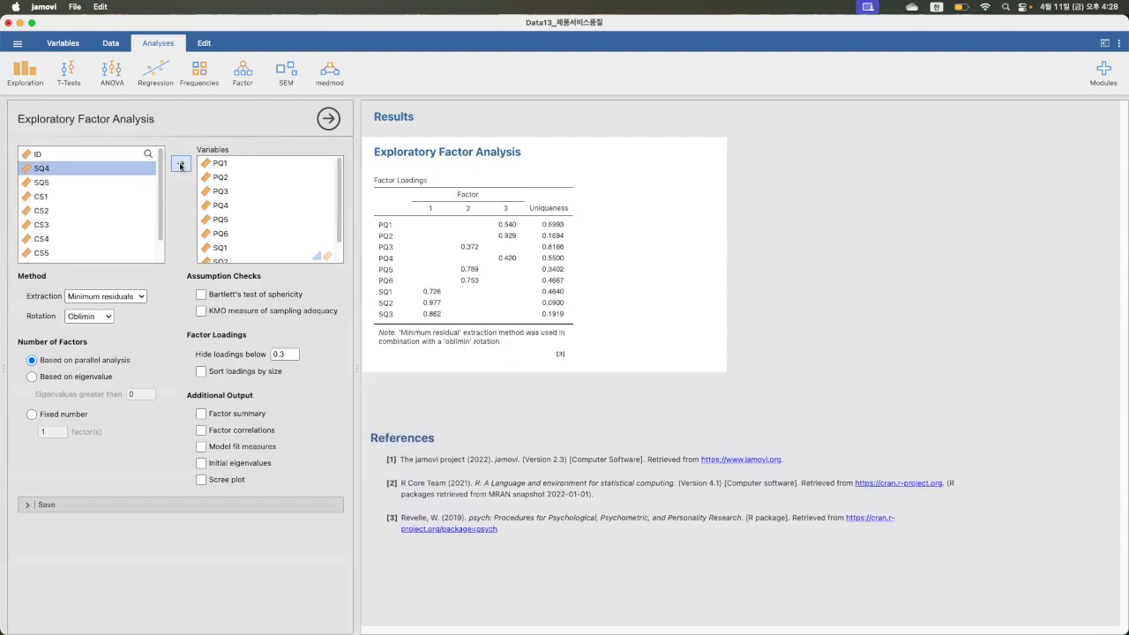
{"action": "left_click", "coordinate": [181, 165]}
{"action": "left_click", "coordinate": [181, 165]}
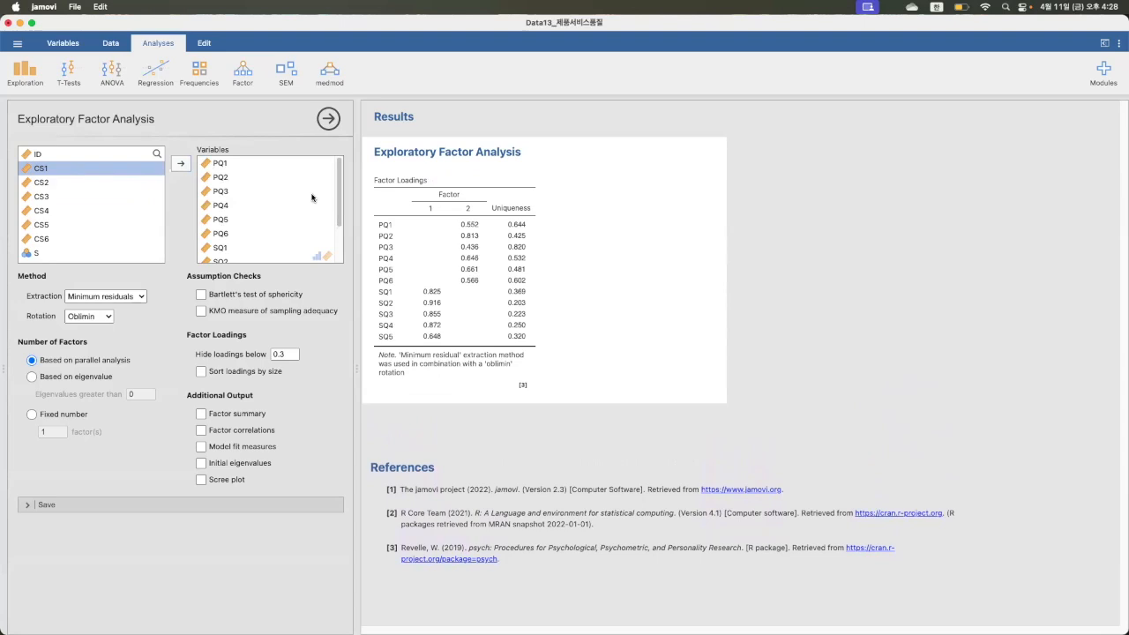
{"action": "scroll", "coordinate": [311, 197], "scroll_direction": "down", "scroll_amount": 2}
{"action": "scroll", "coordinate": [311, 197], "scroll_direction": "up", "scroll_amount": 3}
Configure the factor analysis to report the KMO measure of sampling adequacy, sort loadings by size and use Varimax rotation.
{"action": "left_click", "coordinate": [201, 312]}
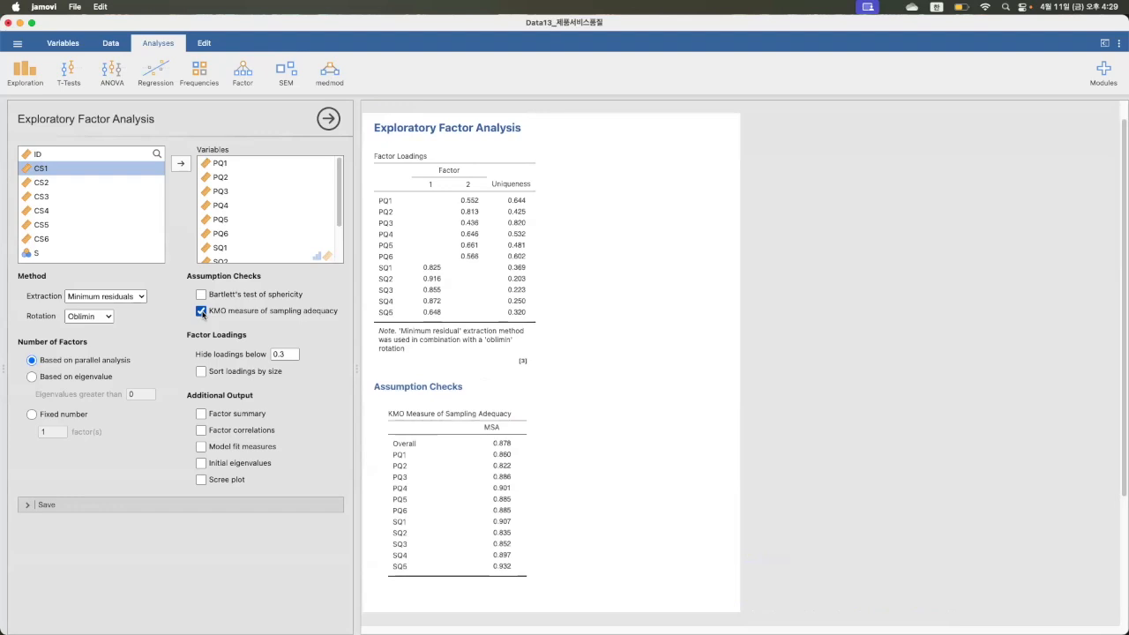
{"action": "left_click", "coordinate": [201, 372]}
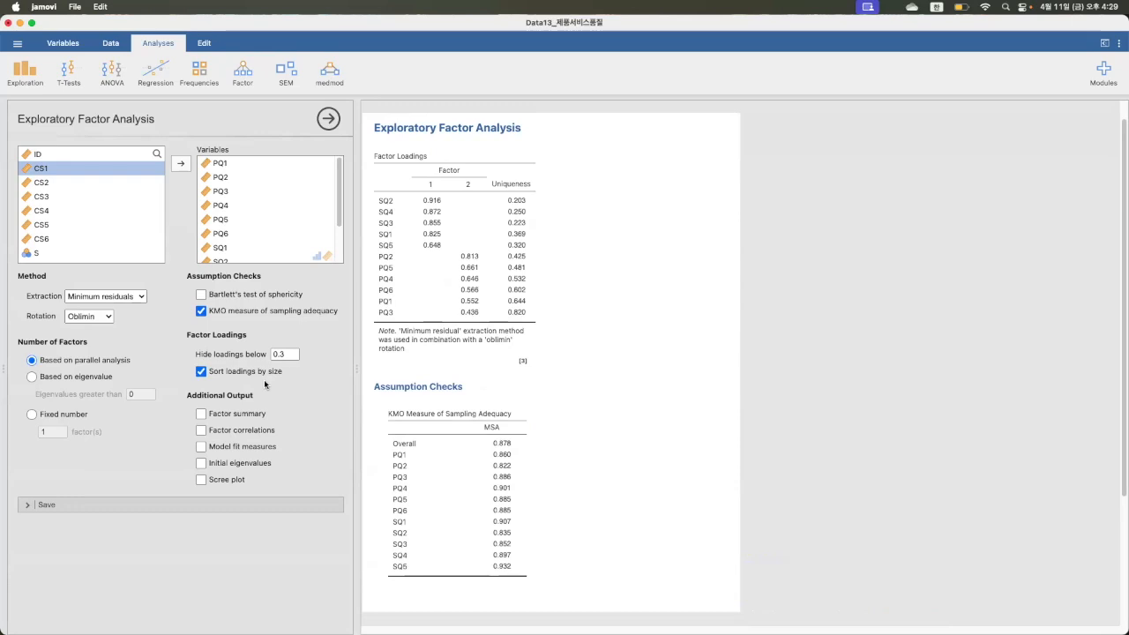
{"action": "left_click", "coordinate": [108, 318]}
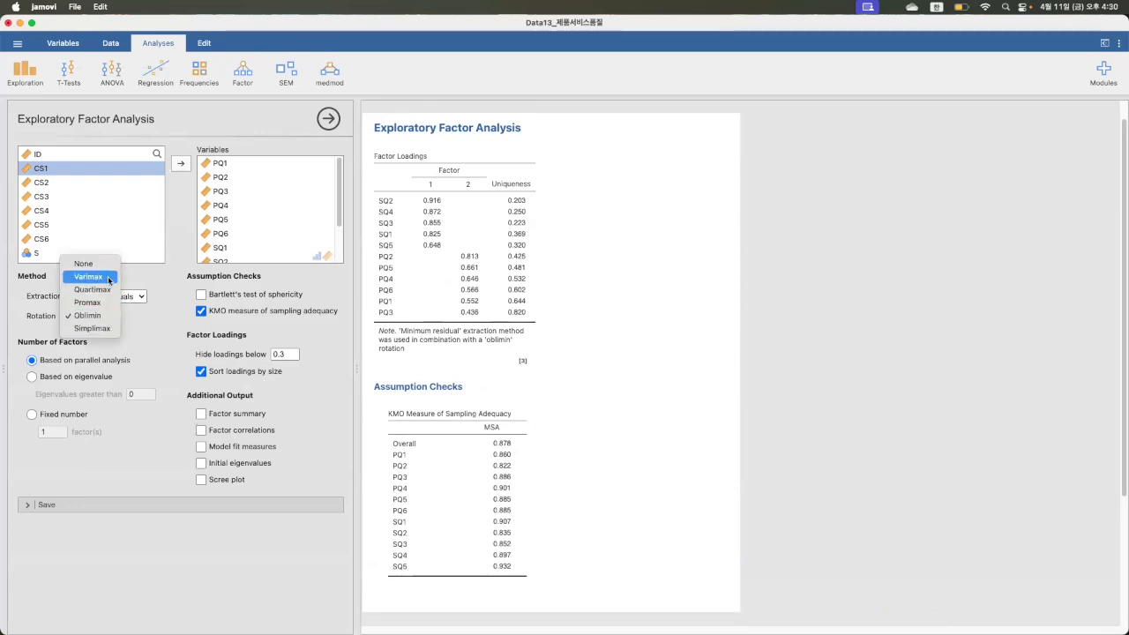
{"action": "left_click", "coordinate": [108, 279]}
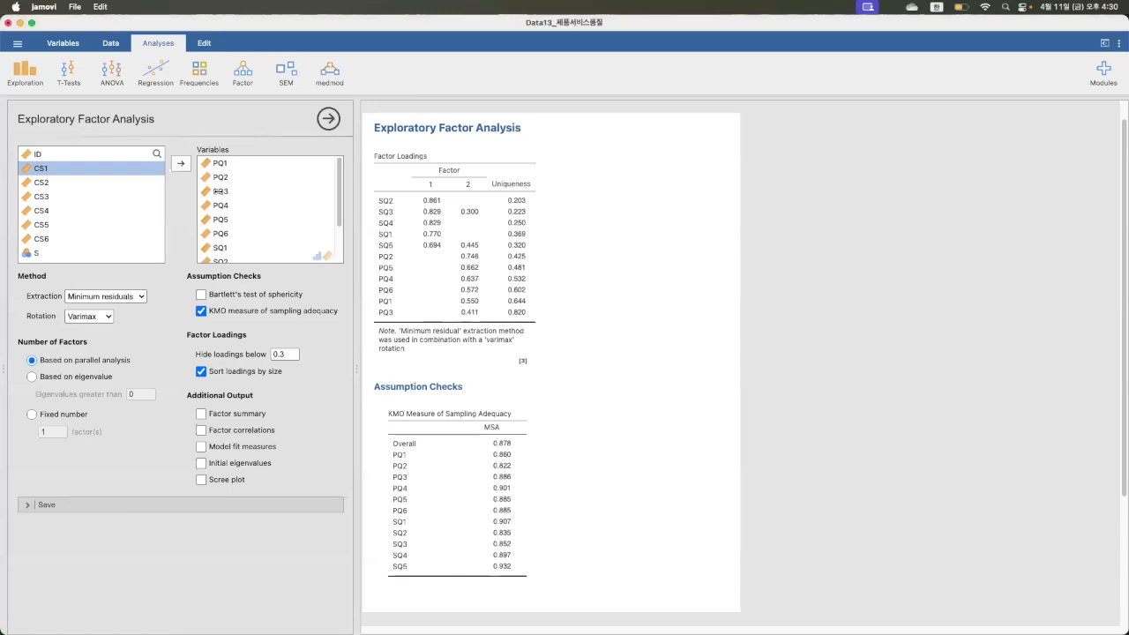
Remove PQ3 from the factor analysis variables.
{"action": "left_click", "coordinate": [219, 191]}
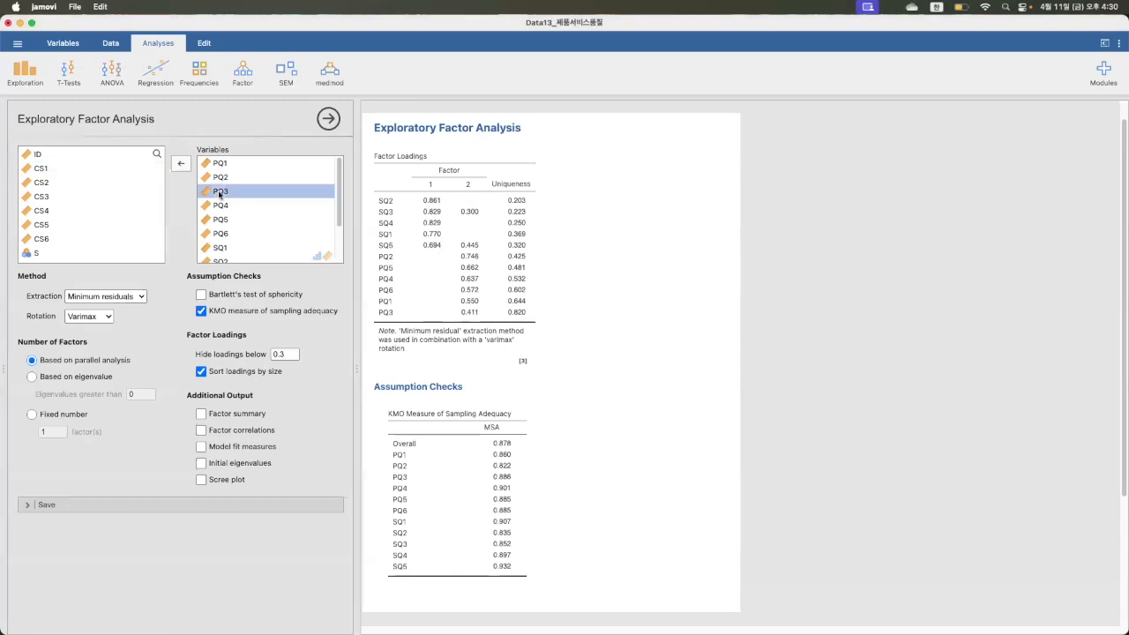
{"action": "left_click", "coordinate": [181, 165]}
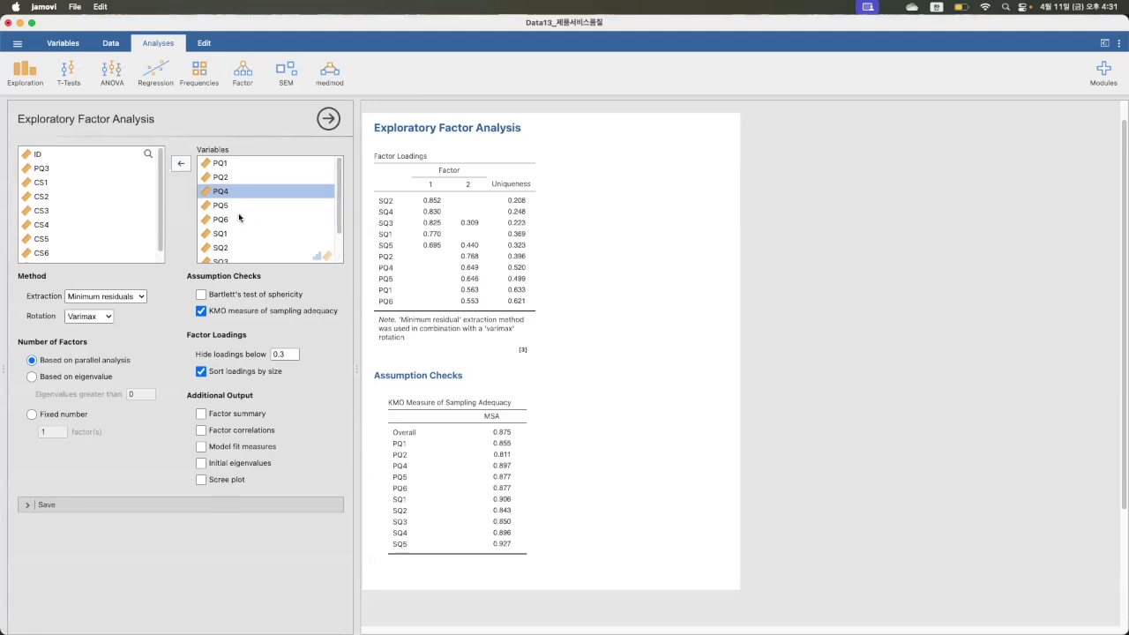
Remove PQ6 and PQ5 from the factor analysis variables.
{"action": "left_click", "coordinate": [226, 220]}
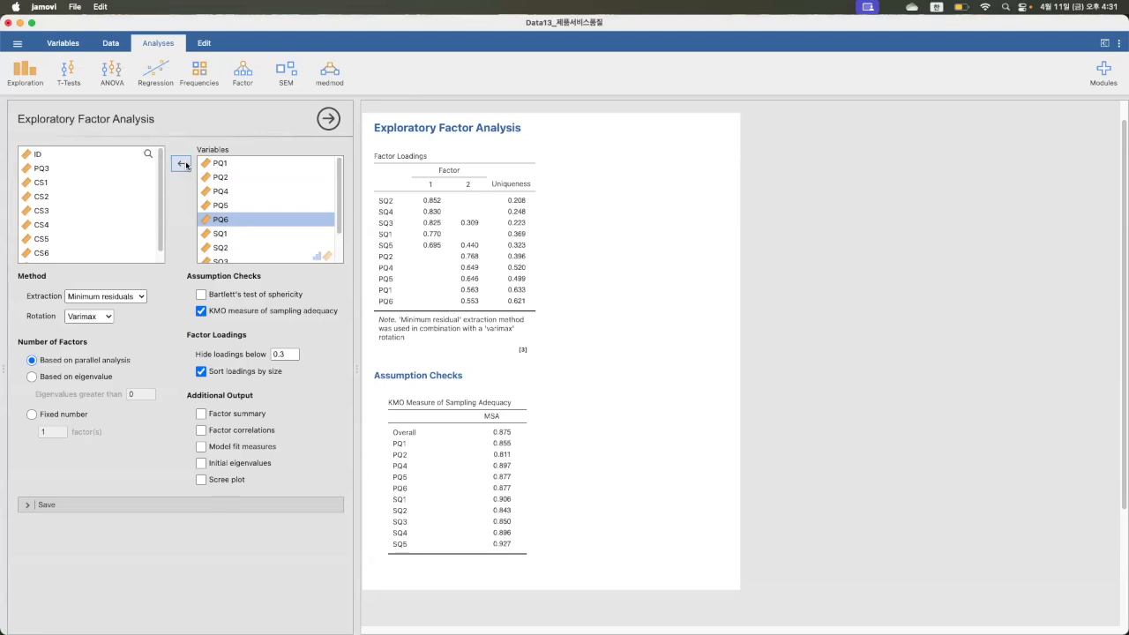
{"action": "left_click", "coordinate": [183, 164]}
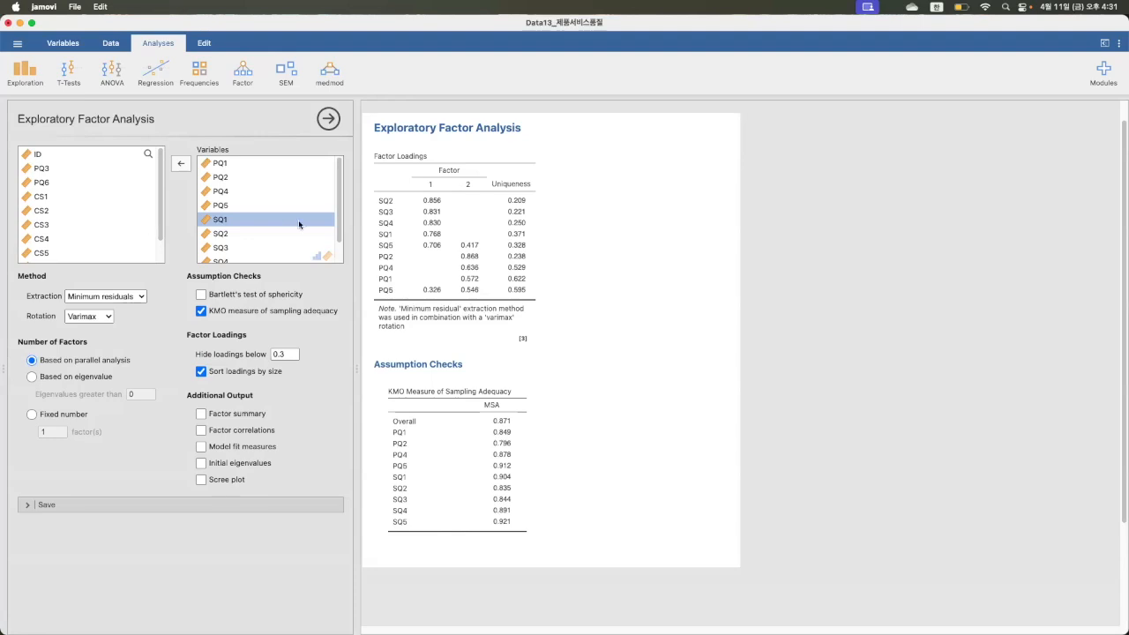
{"action": "left_click", "coordinate": [218, 208]}
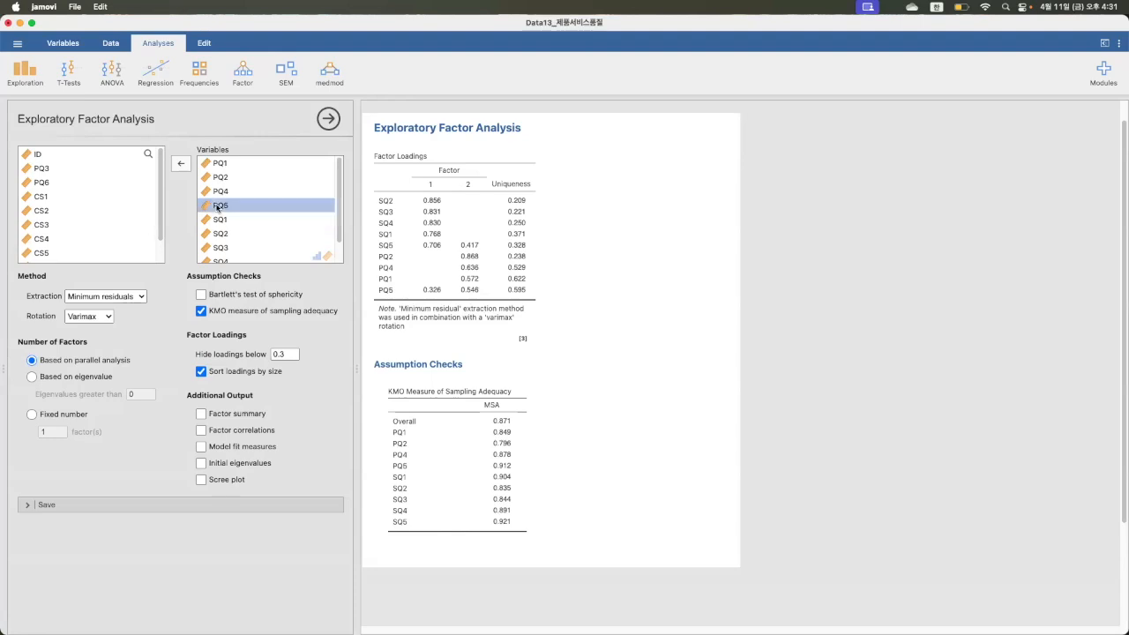
{"action": "left_click", "coordinate": [180, 165]}
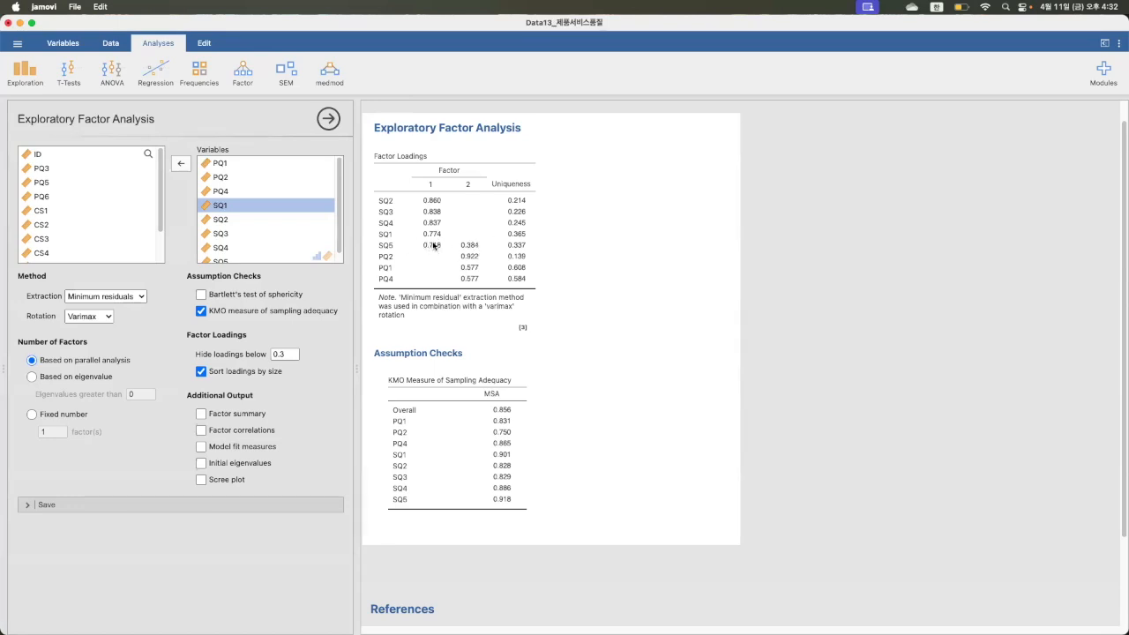
Remove SQ5 from the factor analysis variables.
{"action": "scroll", "coordinate": [244, 225], "scroll_direction": "down", "scroll_amount": 1}
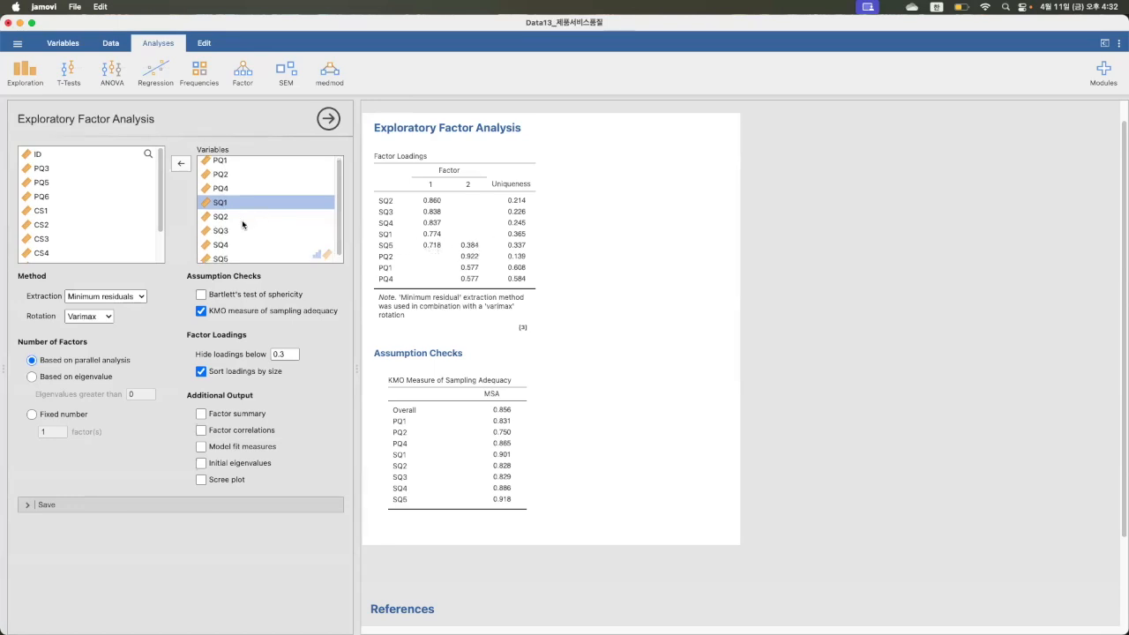
{"action": "left_click", "coordinate": [221, 254]}
{"action": "left_click", "coordinate": [181, 164]}
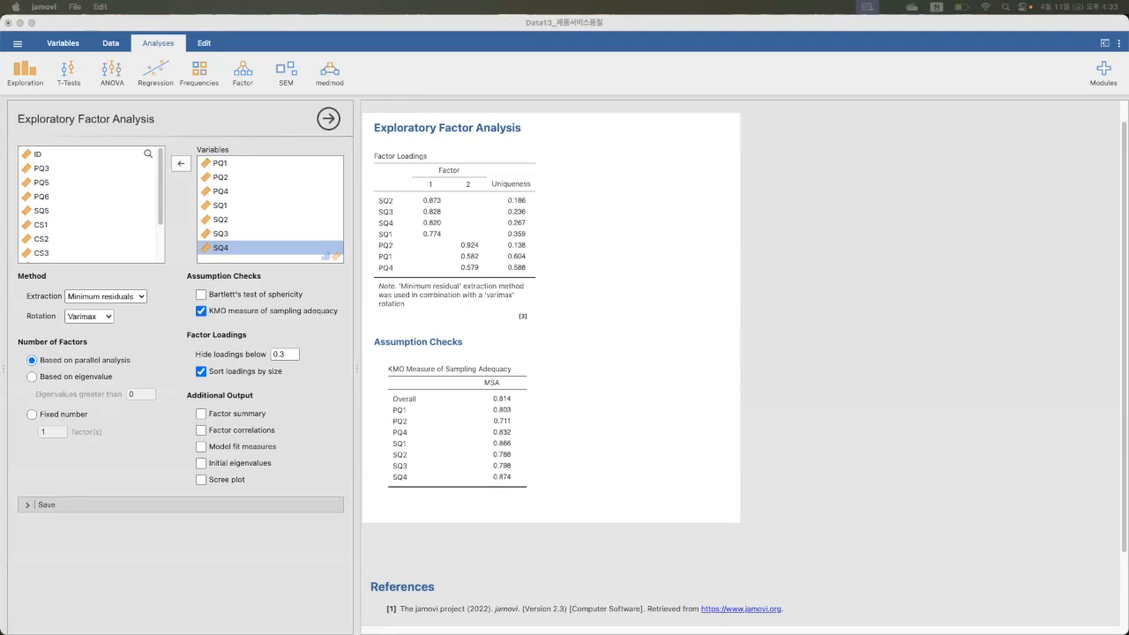
Create a new computed variable named PQ in the first empty data column after CS6.
{"action": "left_click", "coordinate": [116, 44]}
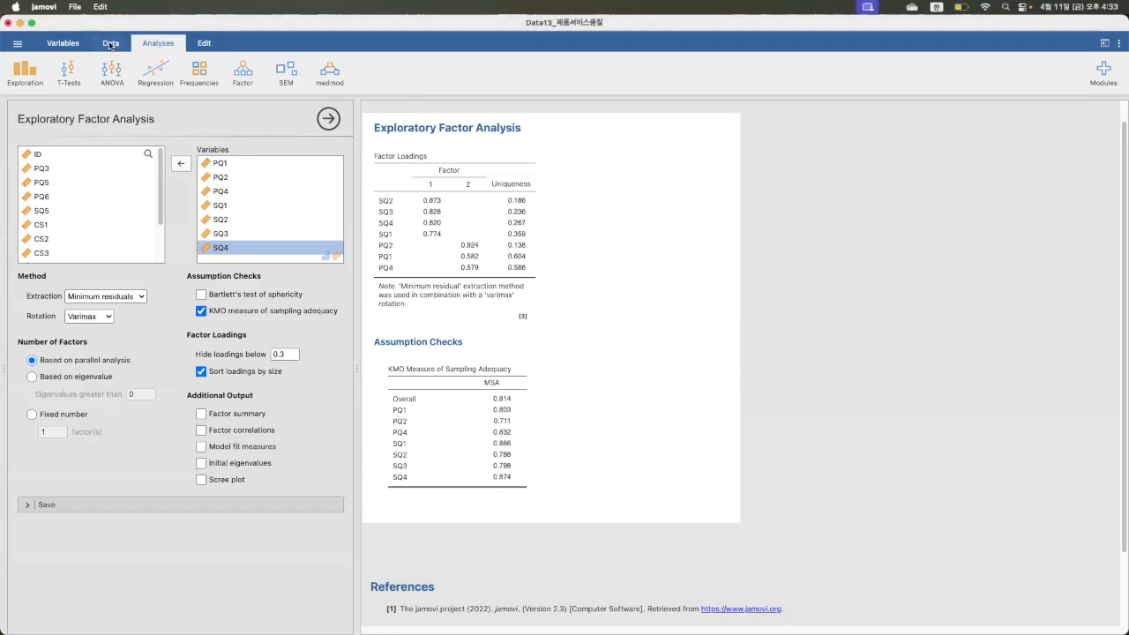
{"action": "left_click", "coordinate": [110, 44]}
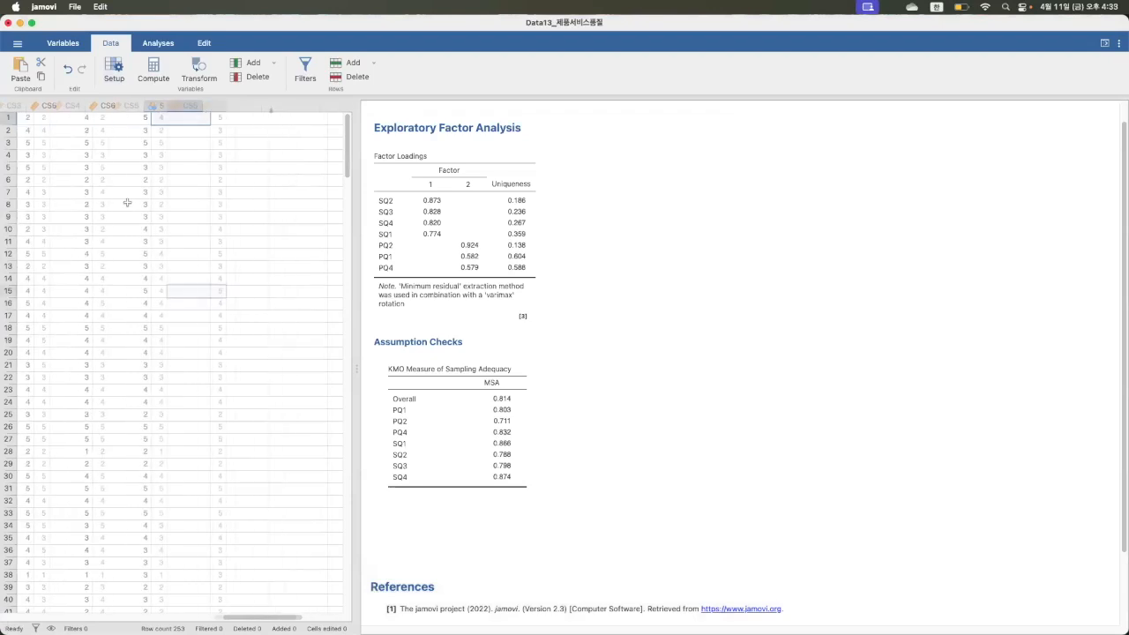
{"action": "left_click", "coordinate": [267, 105]}
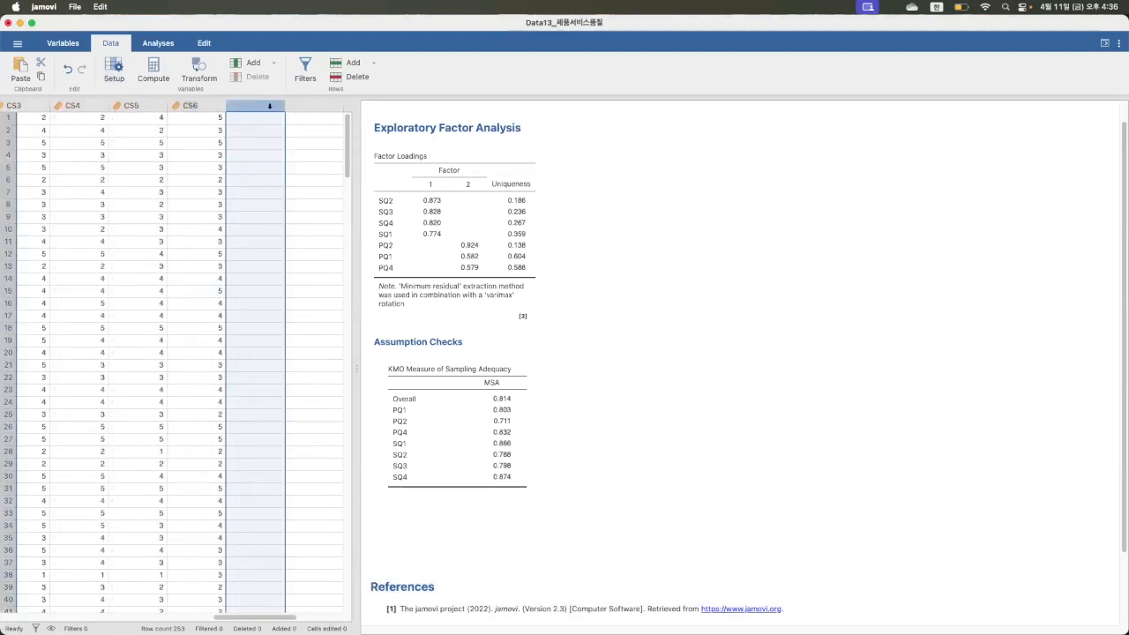
{"action": "double_click", "coordinate": [267, 104]}
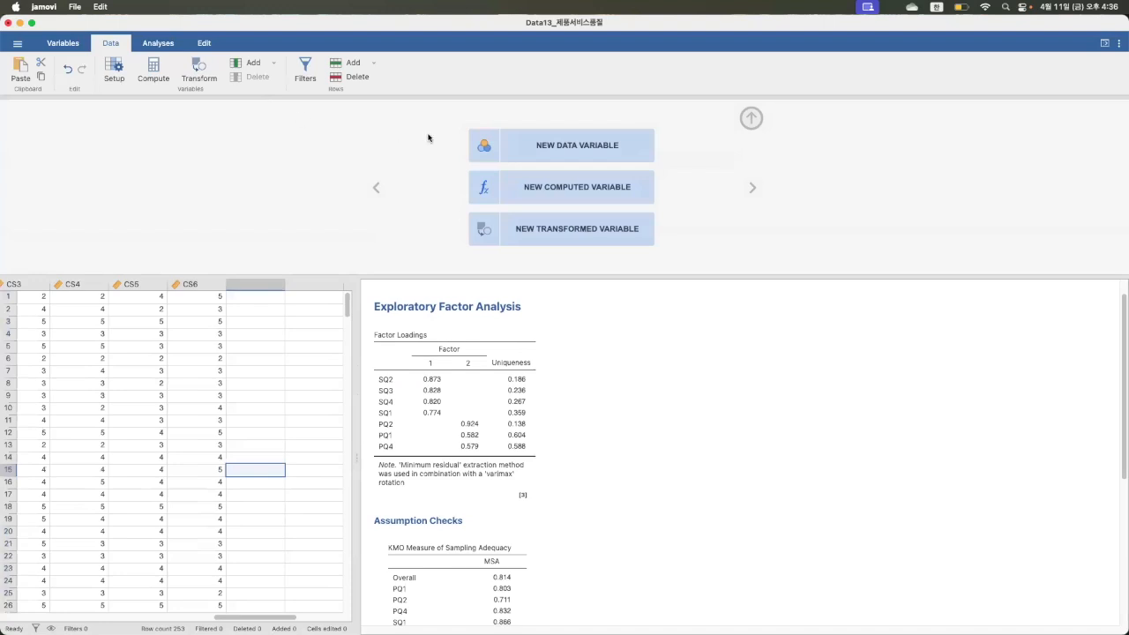
{"action": "left_click", "coordinate": [552, 195]}
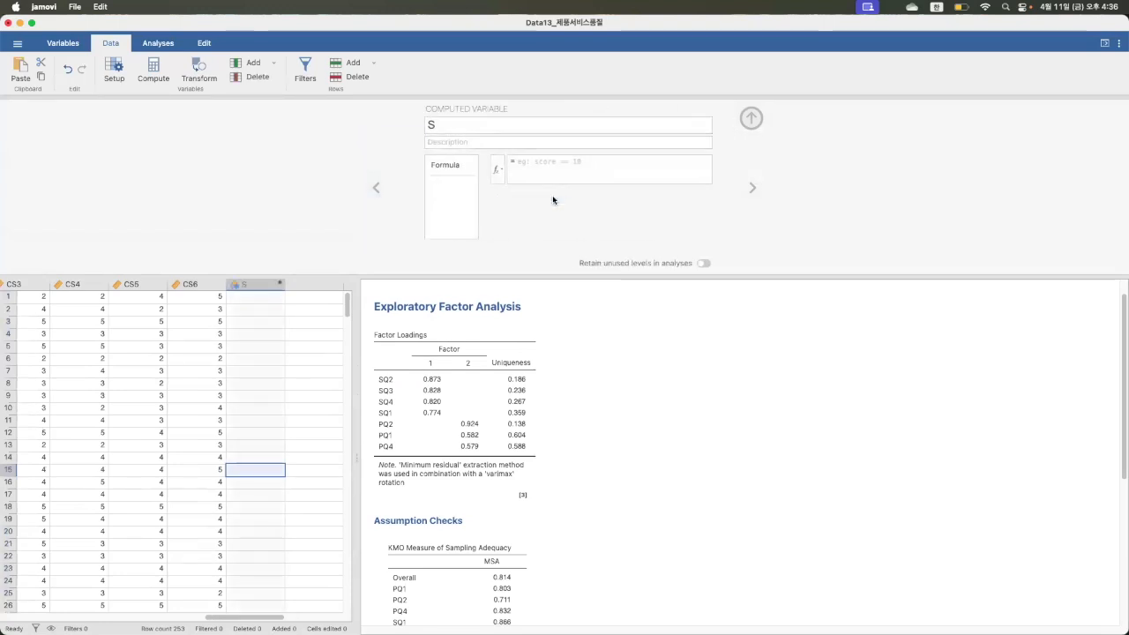
{"action": "double_click", "coordinate": [441, 126]}
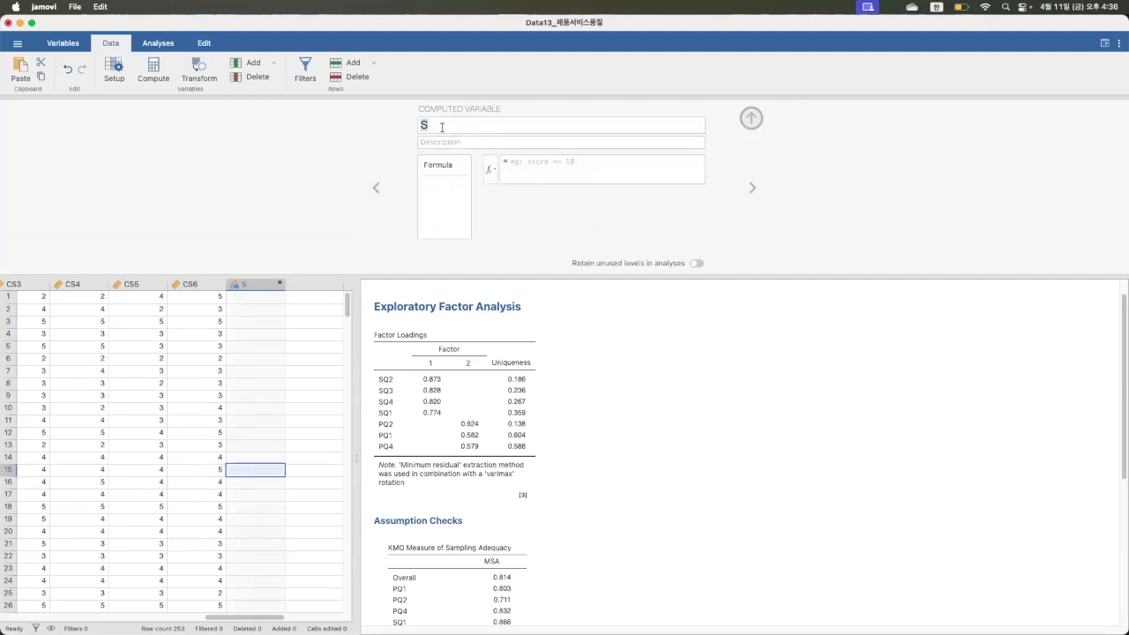
{"action": "type", "text": "PQ"}
{"action": "key", "text": "Return"}
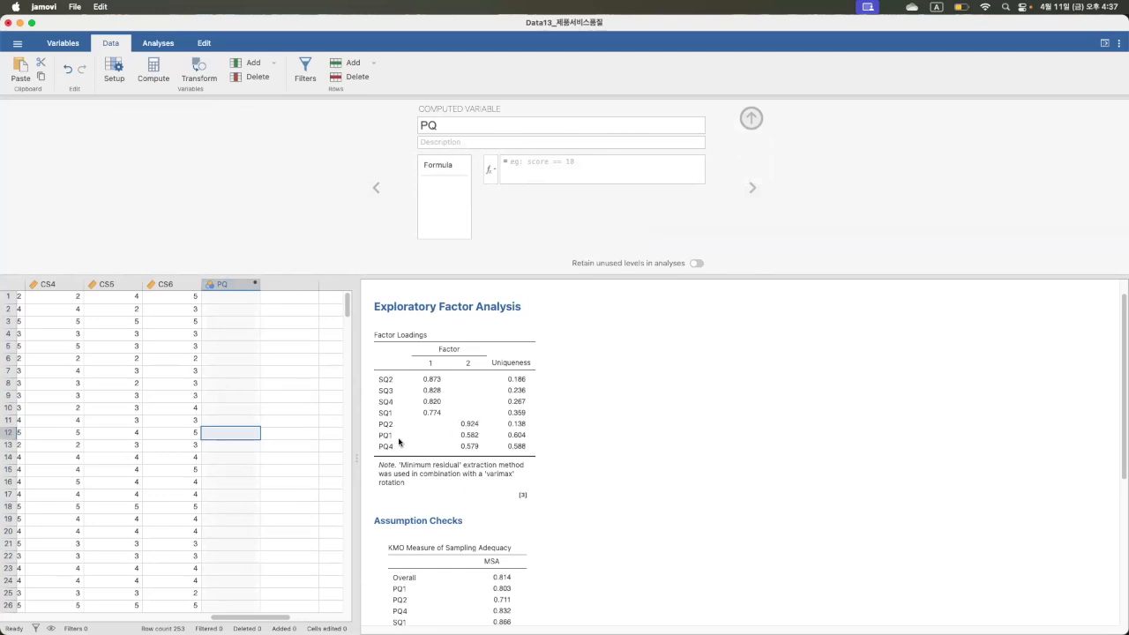
Define the PQ variable with the formula (PQ1+PQ2+PQ4)/3 and check the computed column.
{"action": "left_click", "coordinate": [549, 159]}
{"action": "type", "text": "(PQ1+PQ2"}
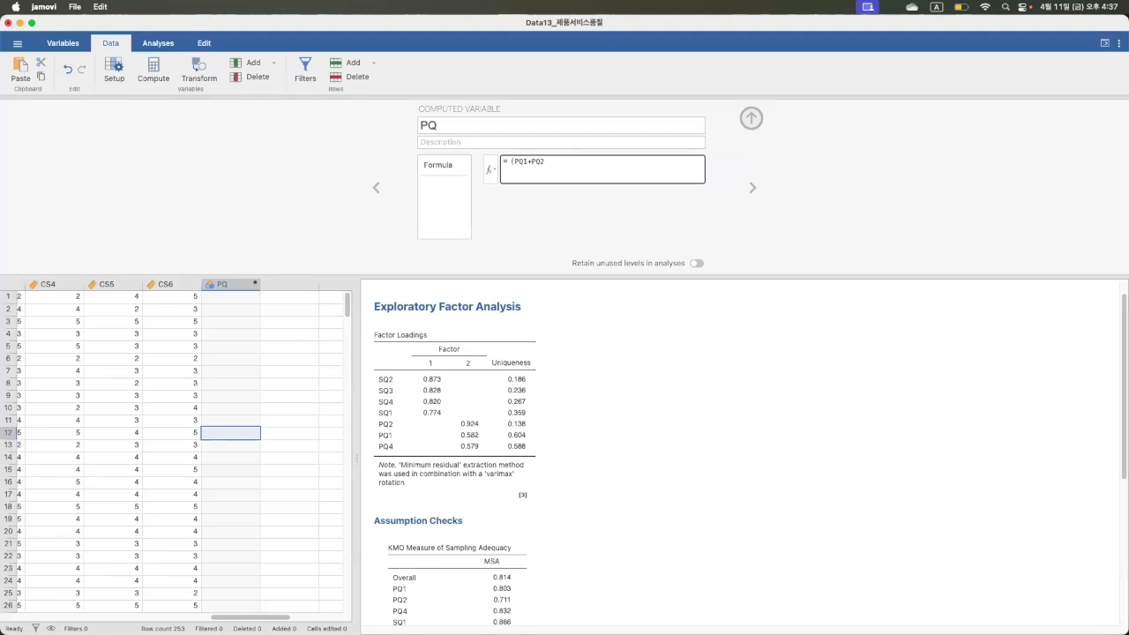
{"action": "type", "text": "+PQ"}
{"action": "type", "text": "/3"}
{"action": "key", "text": "Return"}
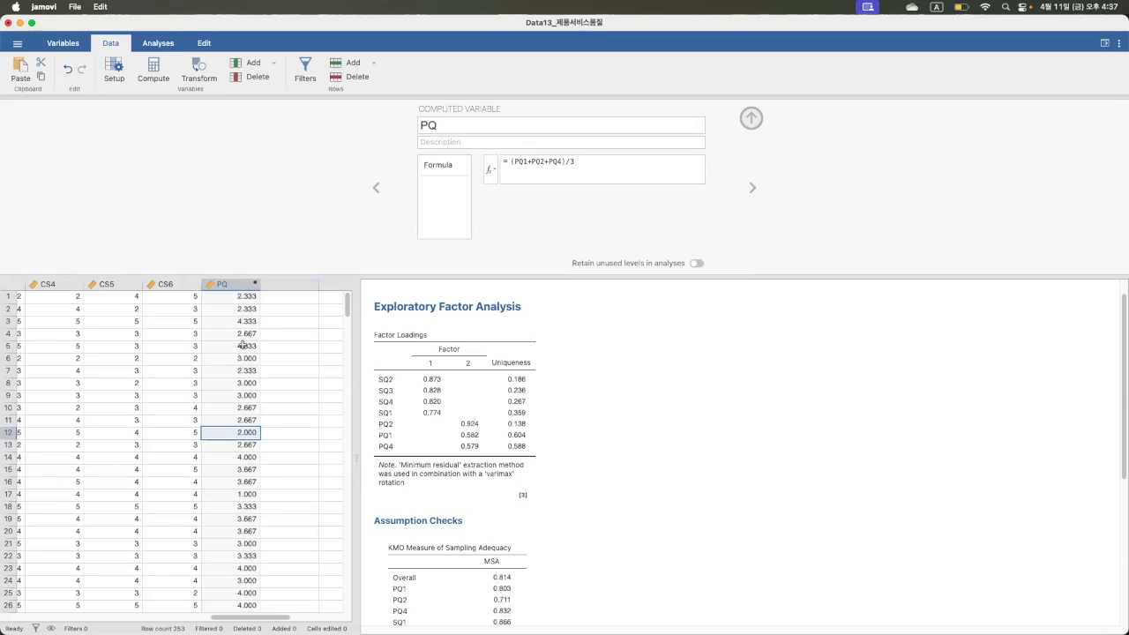
{"action": "scroll", "coordinate": [250, 455], "scroll_direction": "down", "scroll_amount": 10}
{"action": "scroll", "coordinate": [249, 455], "scroll_direction": "up", "scroll_amount": 6}
{"action": "scroll", "coordinate": [249, 455], "scroll_direction": "up", "scroll_amount": 4}
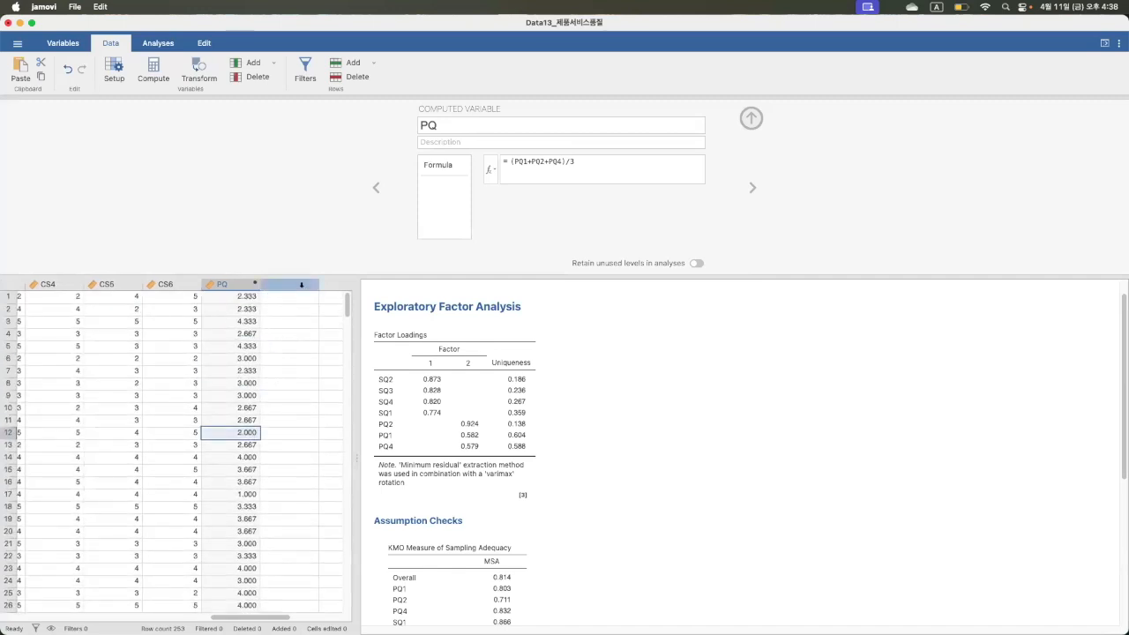
Create a new computed variable named SQ in the empty column after PQ.
{"action": "left_click", "coordinate": [298, 281]}
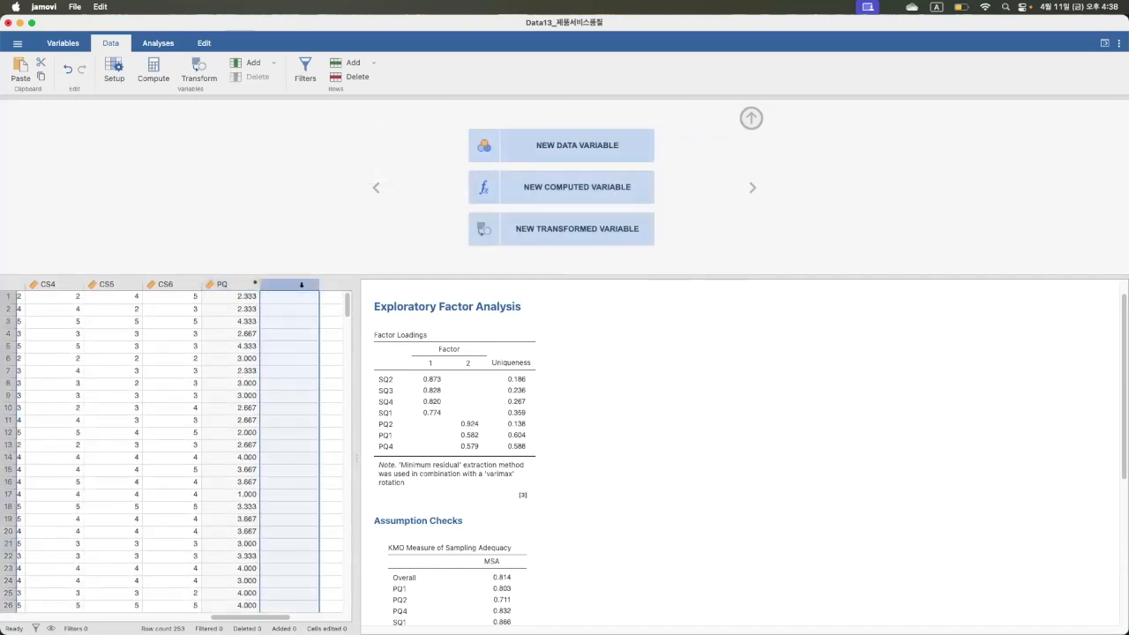
{"action": "left_click", "coordinate": [547, 187]}
{"action": "double_click", "coordinate": [434, 126]}
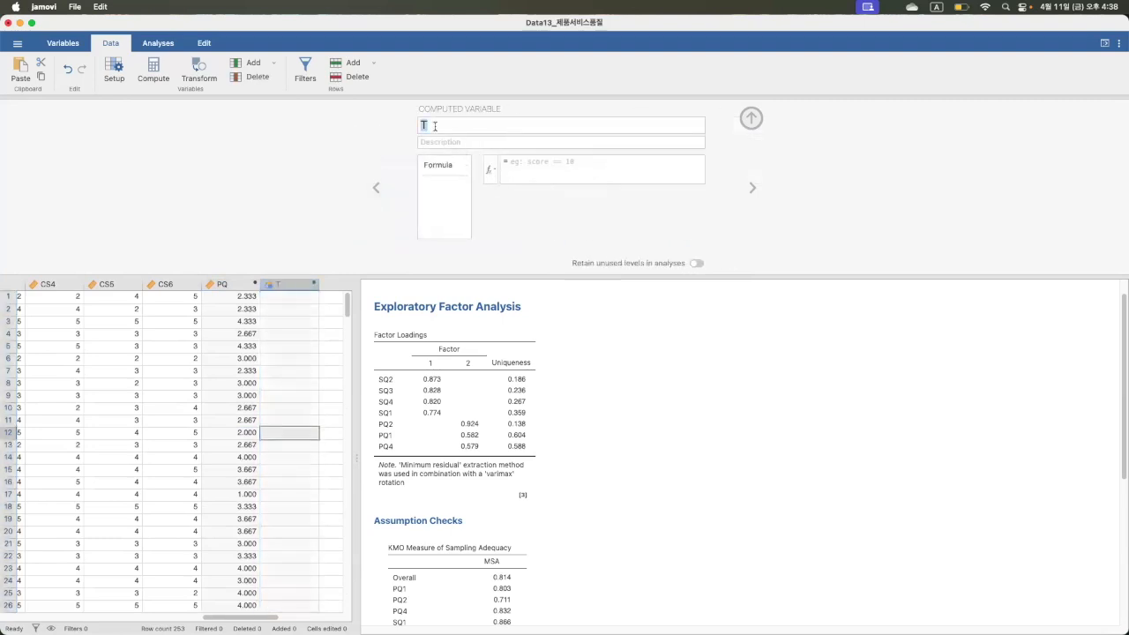
{"action": "type", "text": "SQ"}
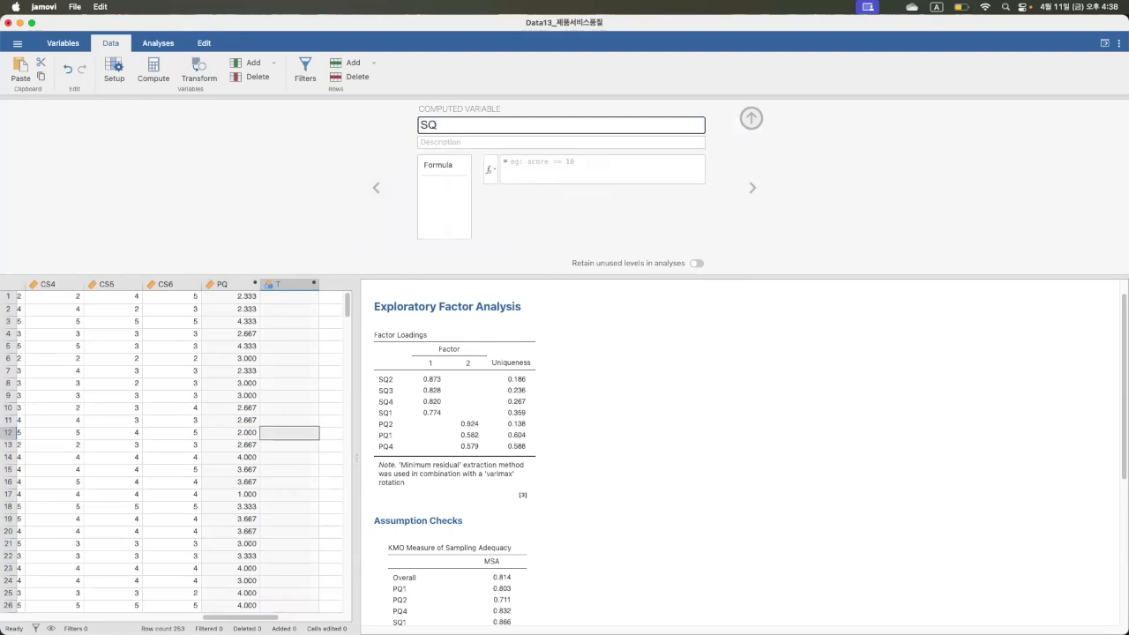
{"action": "left_click", "coordinate": [508, 161]}
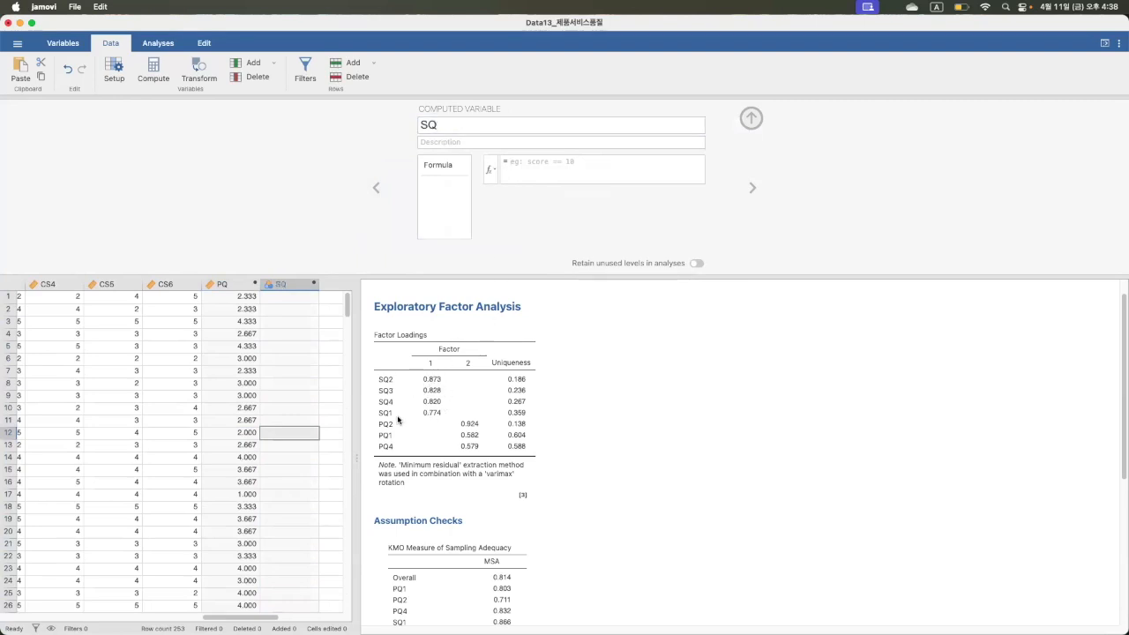
Define the SQ variable with the formula (SQ1+SQ2+SQ3+SQ4)/4 and check the computed column.
{"action": "left_click", "coordinate": [527, 162]}
{"action": "type", "text": "(SQ1+"}
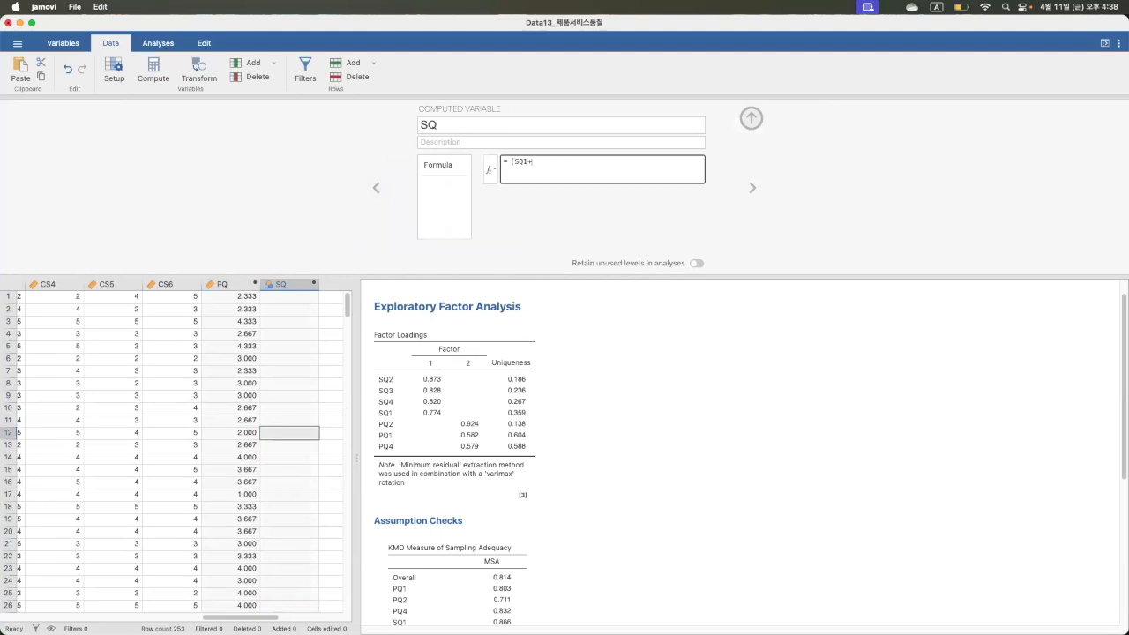
{"action": "type", "text": "SQ2+SQ3+SQ4)/4"}
{"action": "key", "text": "Return"}
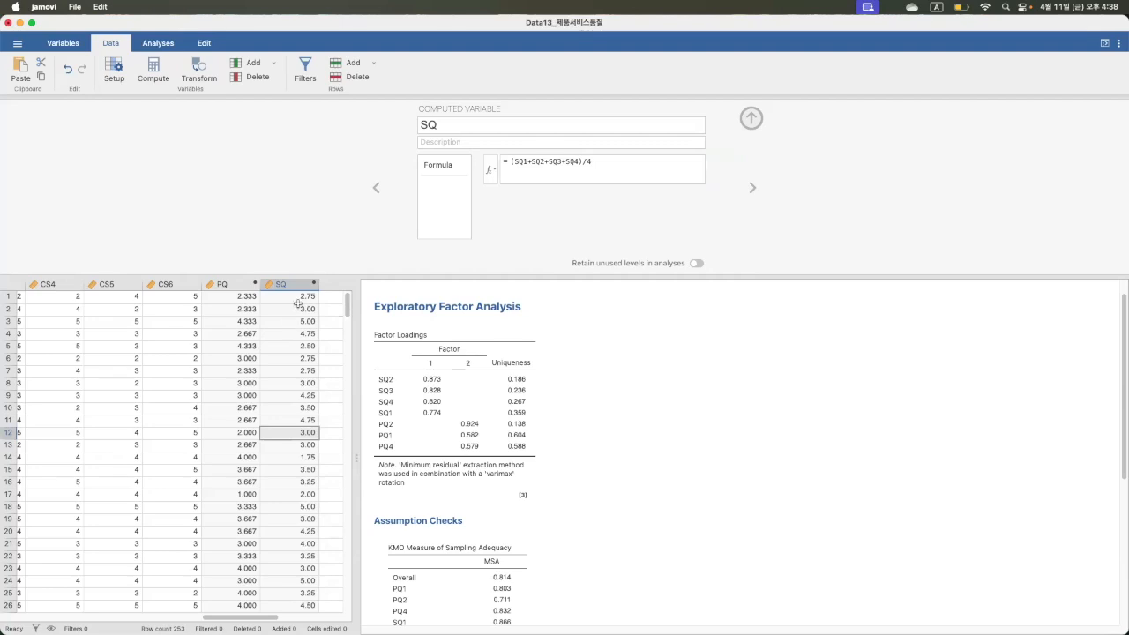
{"action": "scroll", "coordinate": [288, 411], "scroll_direction": "down", "scroll_amount": 5}
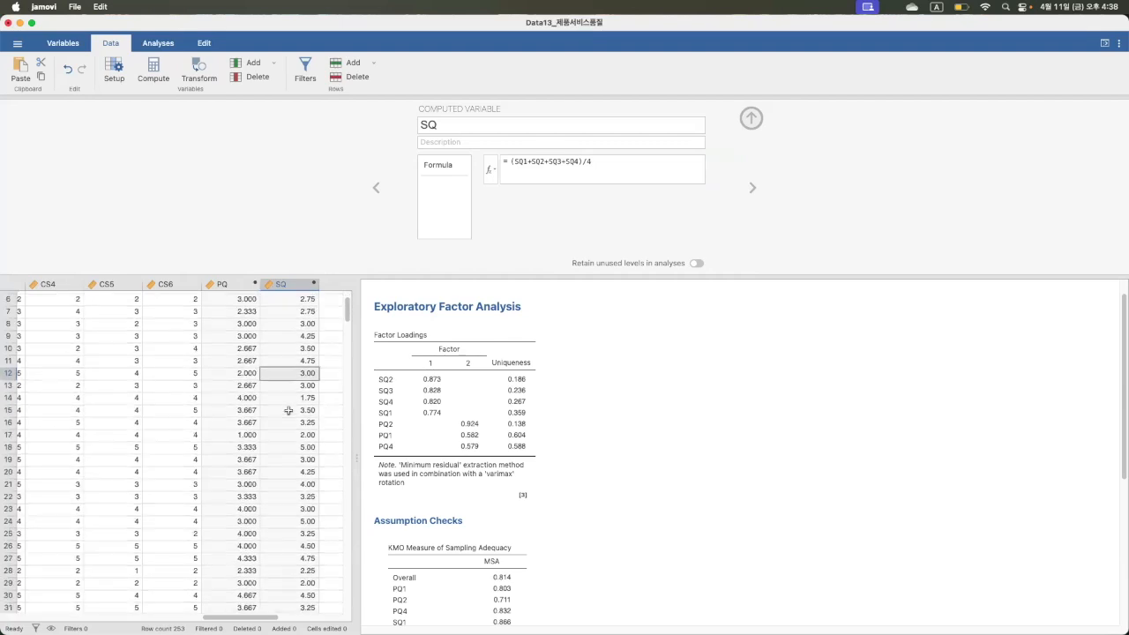
{"action": "scroll", "coordinate": [288, 411], "scroll_direction": "up", "scroll_amount": 5}
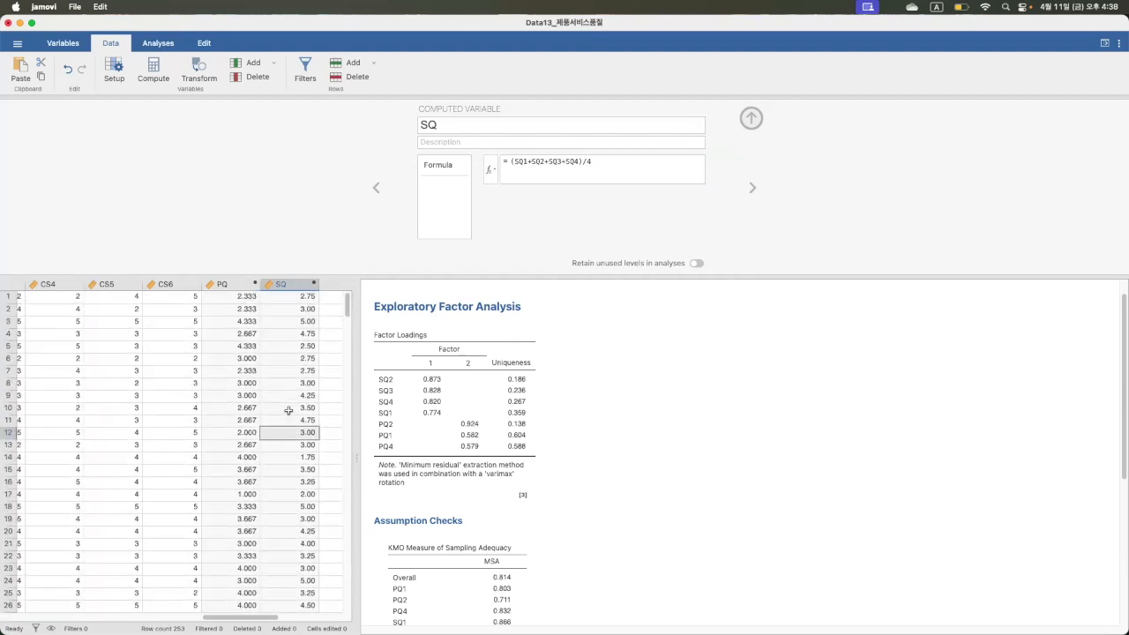
Add another computed variable in the empty column after SQ and review the existing factor analysis results.
{"action": "left_click", "coordinate": [333, 287]}
{"action": "left_click", "coordinate": [333, 285]}
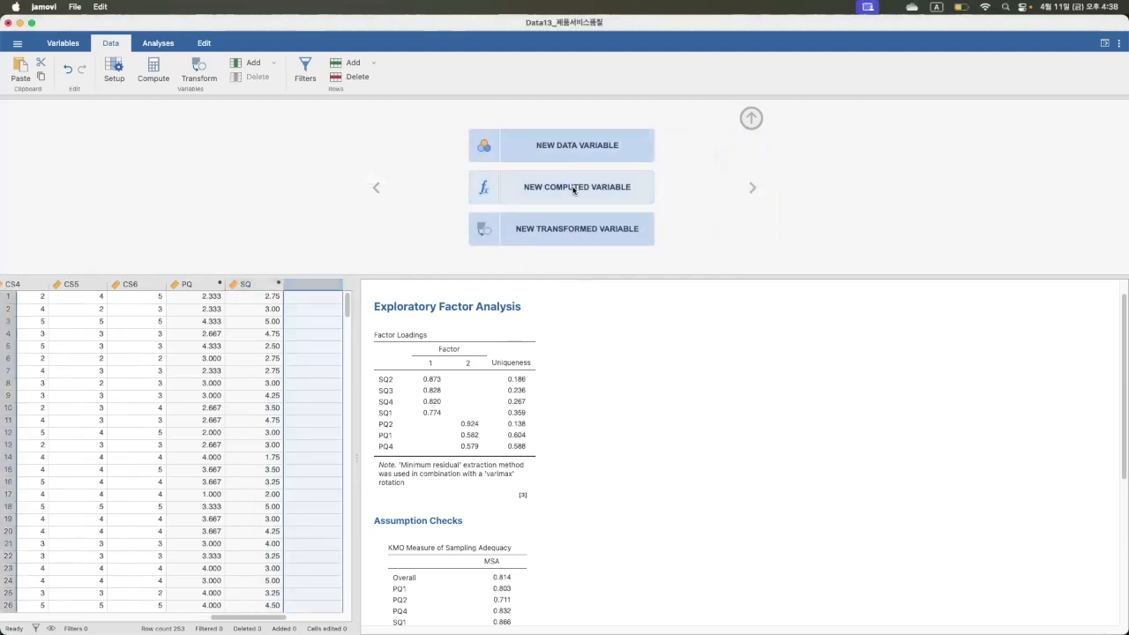
{"action": "left_click", "coordinate": [574, 189]}
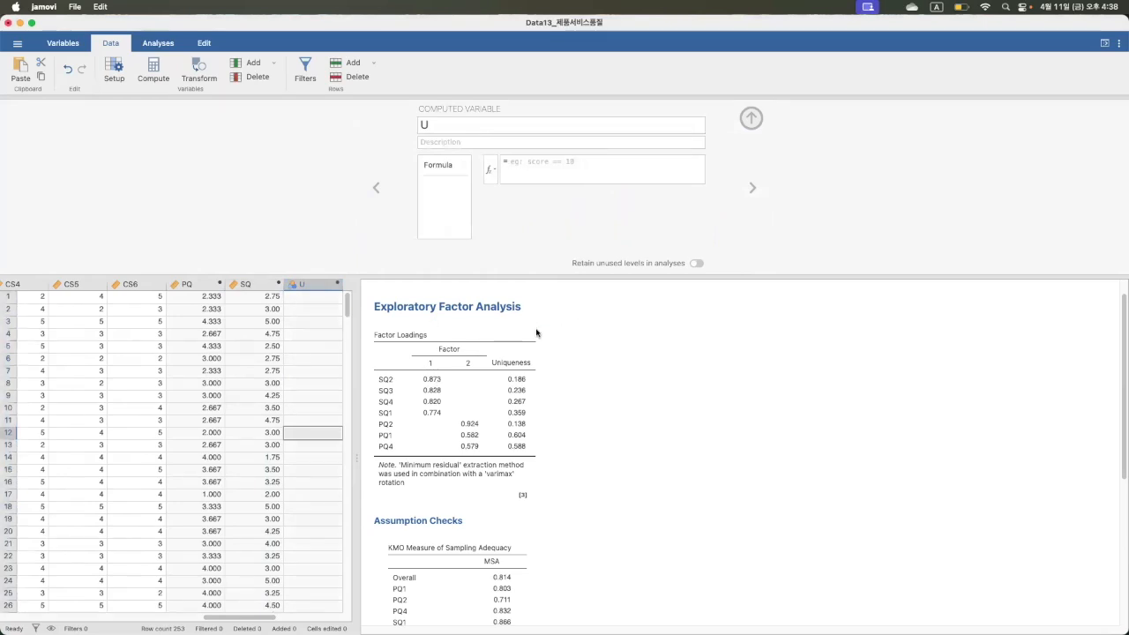
{"action": "scroll", "coordinate": [583, 362], "scroll_direction": "down", "scroll_amount": 5}
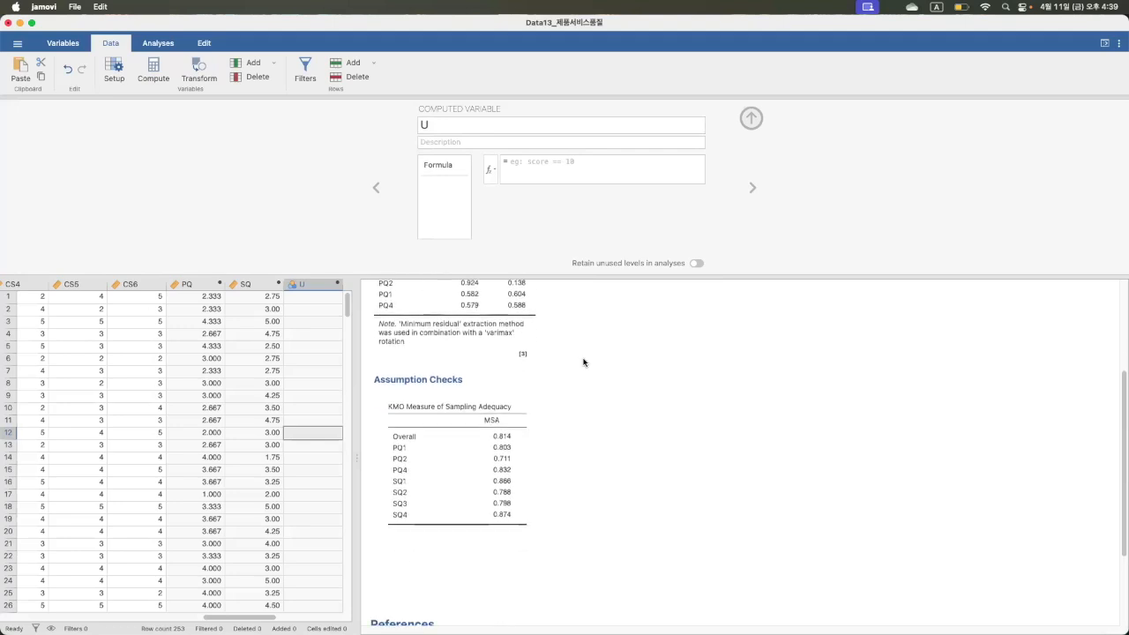
{"action": "scroll", "coordinate": [583, 361], "scroll_direction": "up", "scroll_amount": 4}
{"action": "scroll", "coordinate": [583, 361], "scroll_direction": "up", "scroll_amount": 2}
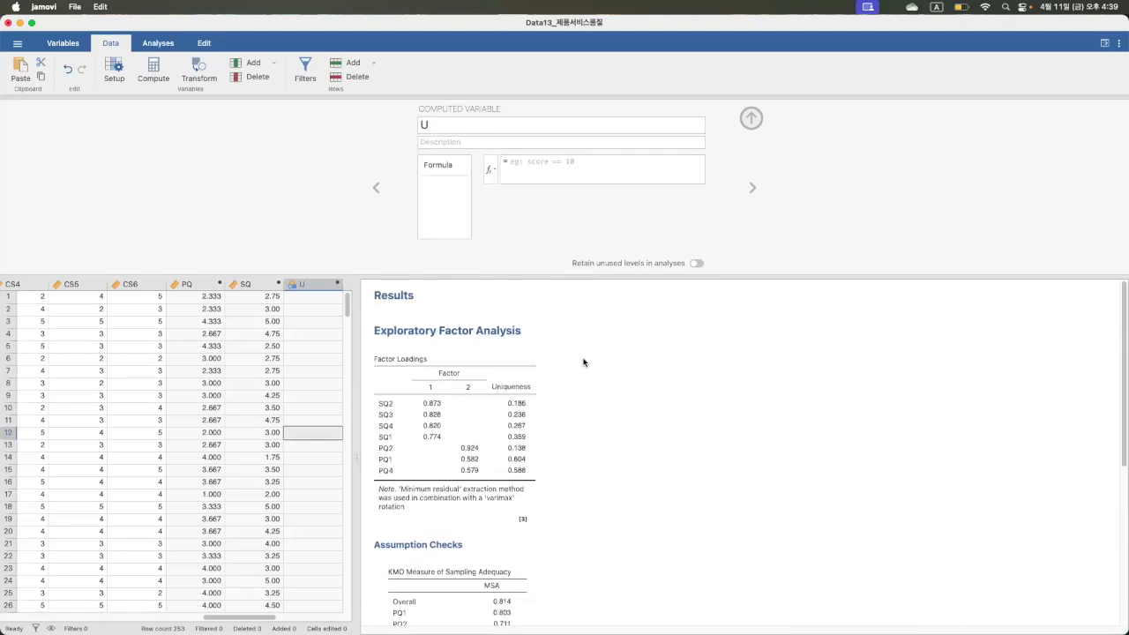
Start a new exploratory factor analysis with CS1 through CS6 as its variables and review the resulting factor loadings.
{"action": "left_click", "coordinate": [159, 44]}
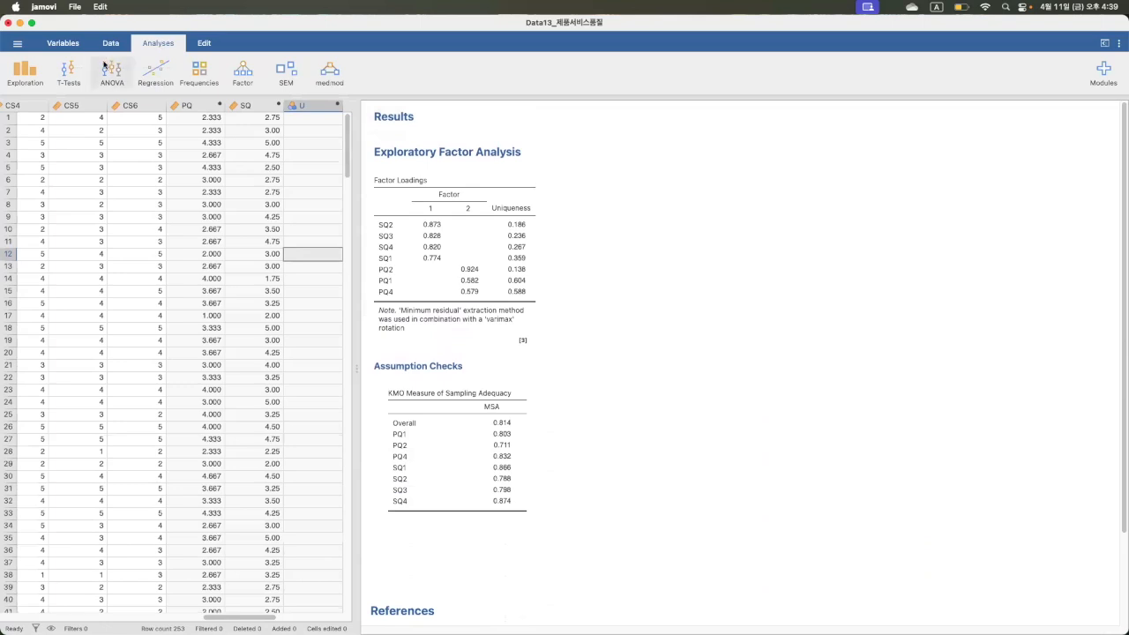
{"action": "left_click", "coordinate": [242, 74]}
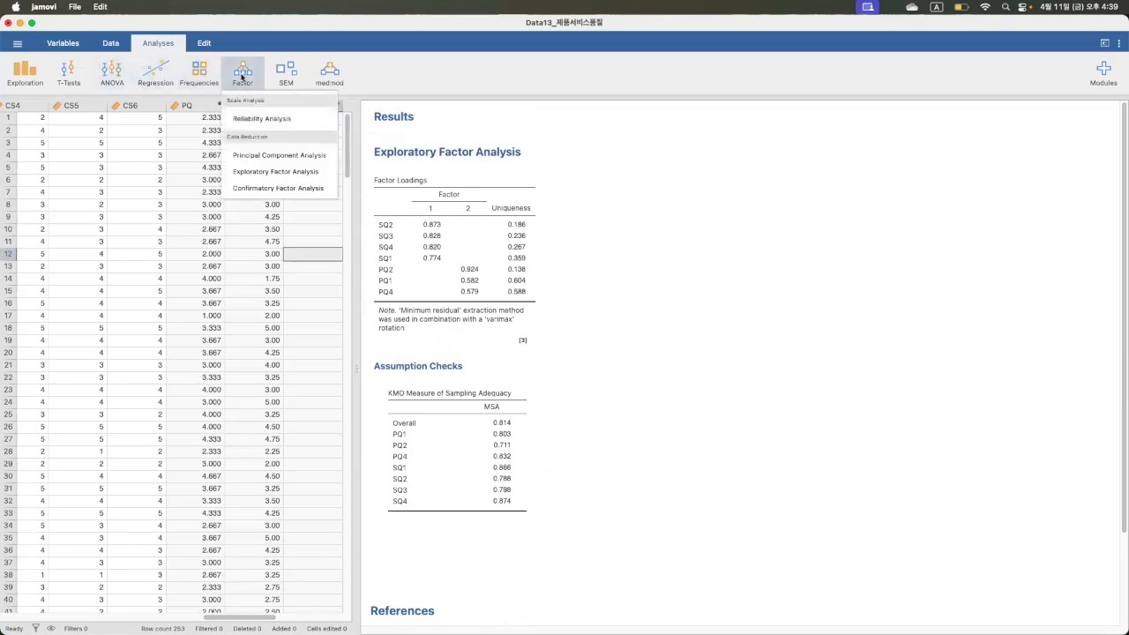
{"action": "left_click", "coordinate": [252, 173]}
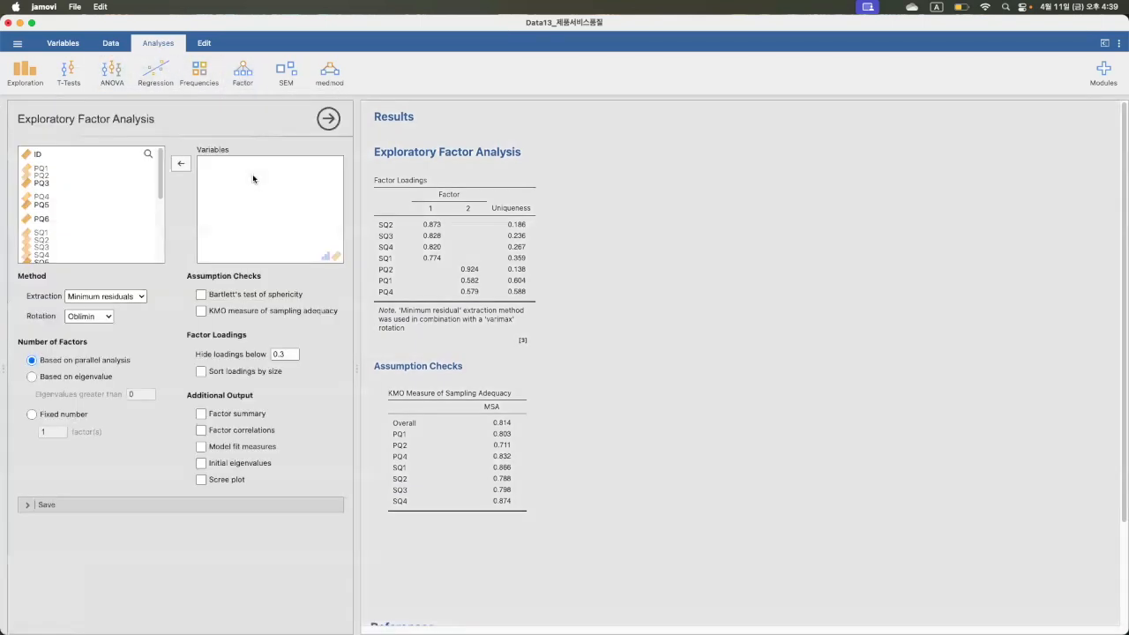
{"action": "scroll", "coordinate": [38, 206], "scroll_direction": "down", "scroll_amount": 5}
{"action": "scroll", "coordinate": [38, 205], "scroll_direction": "down", "scroll_amount": 3}
{"action": "left_click", "coordinate": [68, 176]}
{"action": "left_click", "coordinate": [179, 166]}
{"action": "left_click", "coordinate": [179, 166]}
{"action": "left_click", "coordinate": [179, 167]}
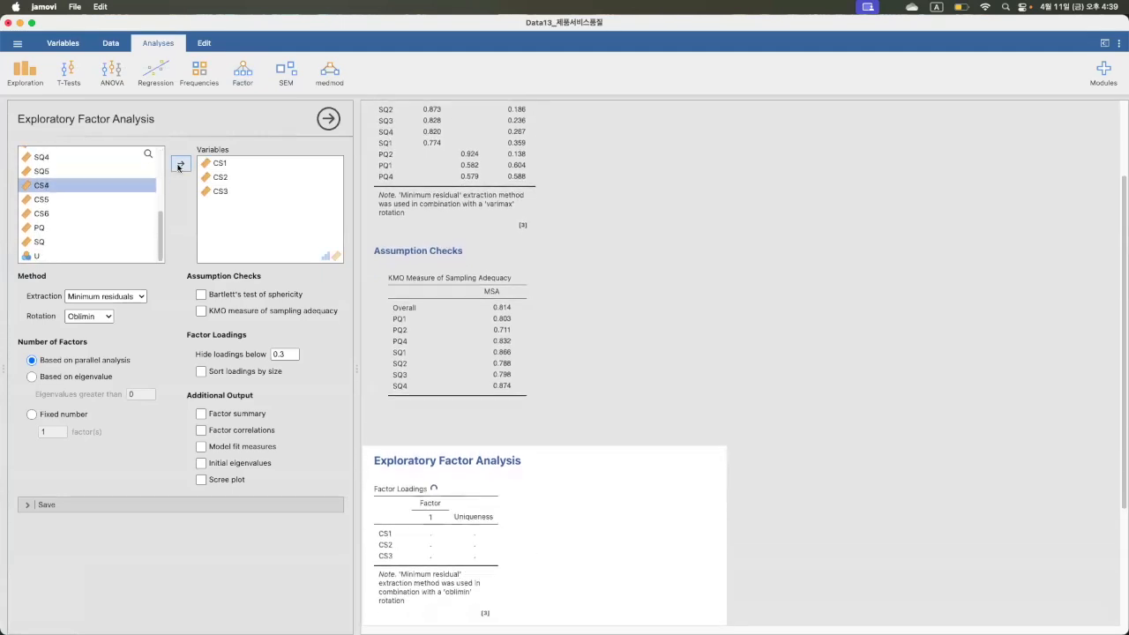
{"action": "left_click", "coordinate": [179, 167]}
{"action": "left_click", "coordinate": [179, 167]}
{"action": "left_click", "coordinate": [179, 167]}
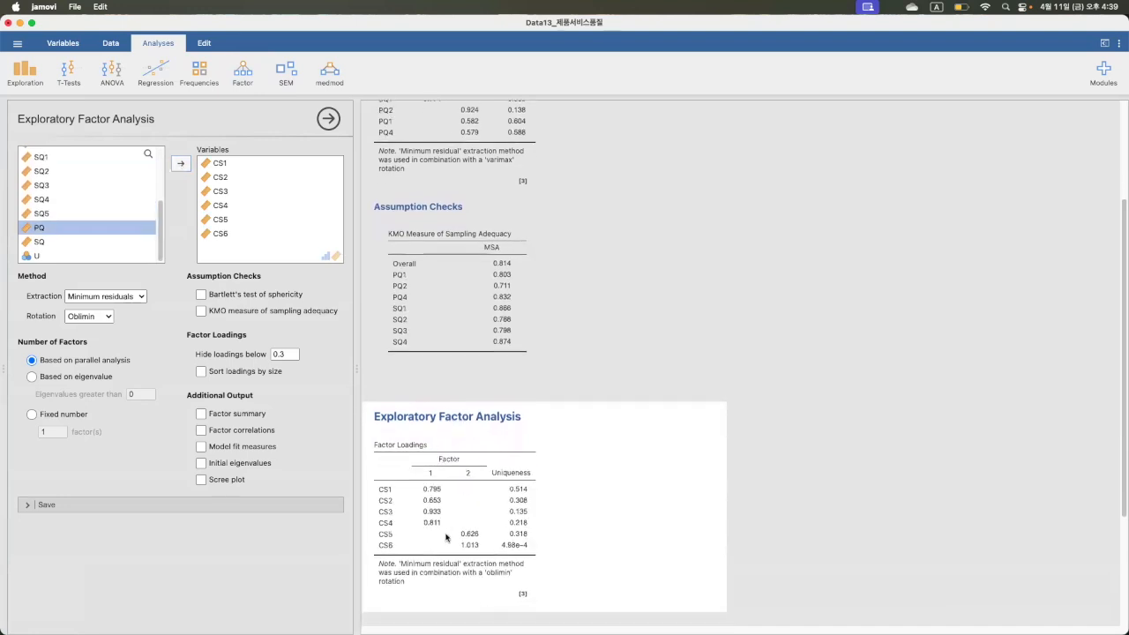
{"action": "scroll", "coordinate": [446, 537], "scroll_direction": "down", "scroll_amount": 3}
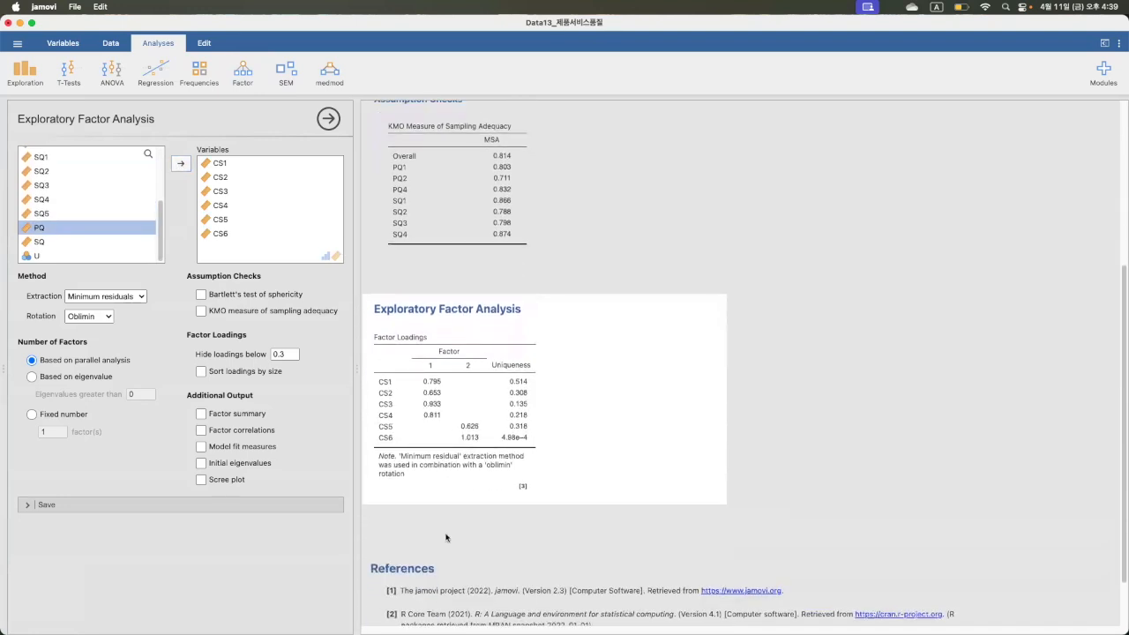
{"action": "scroll", "coordinate": [445, 537], "scroll_direction": "down", "scroll_amount": 2}
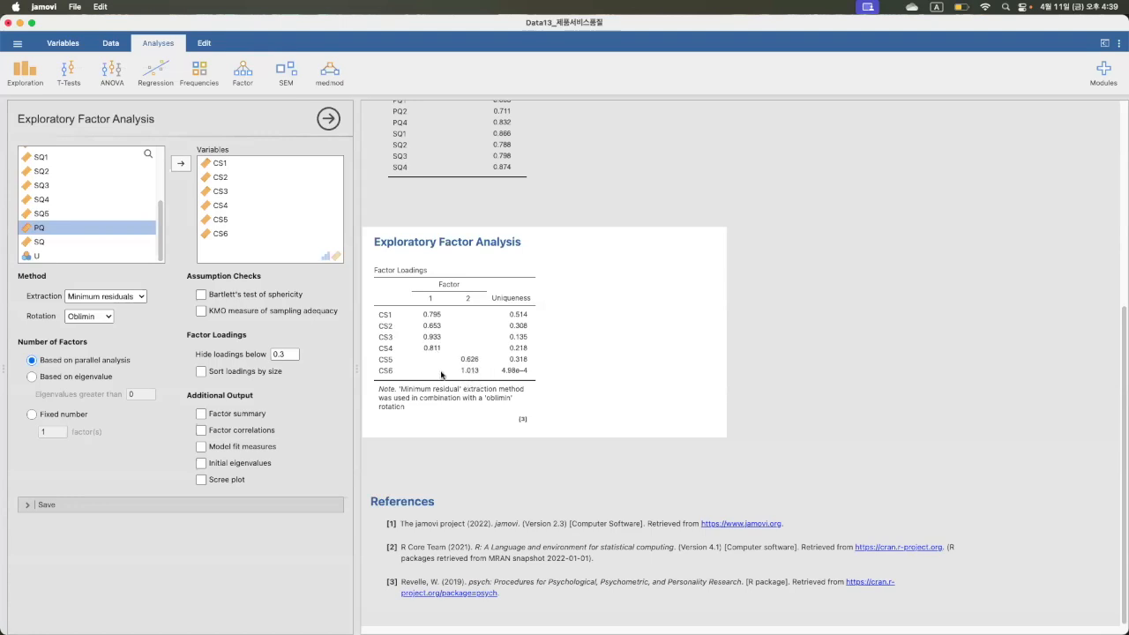
Remove CS6 and CS5 from the factor analysis variables, keeping only CS1 through CS4.
{"action": "left_click", "coordinate": [221, 233]}
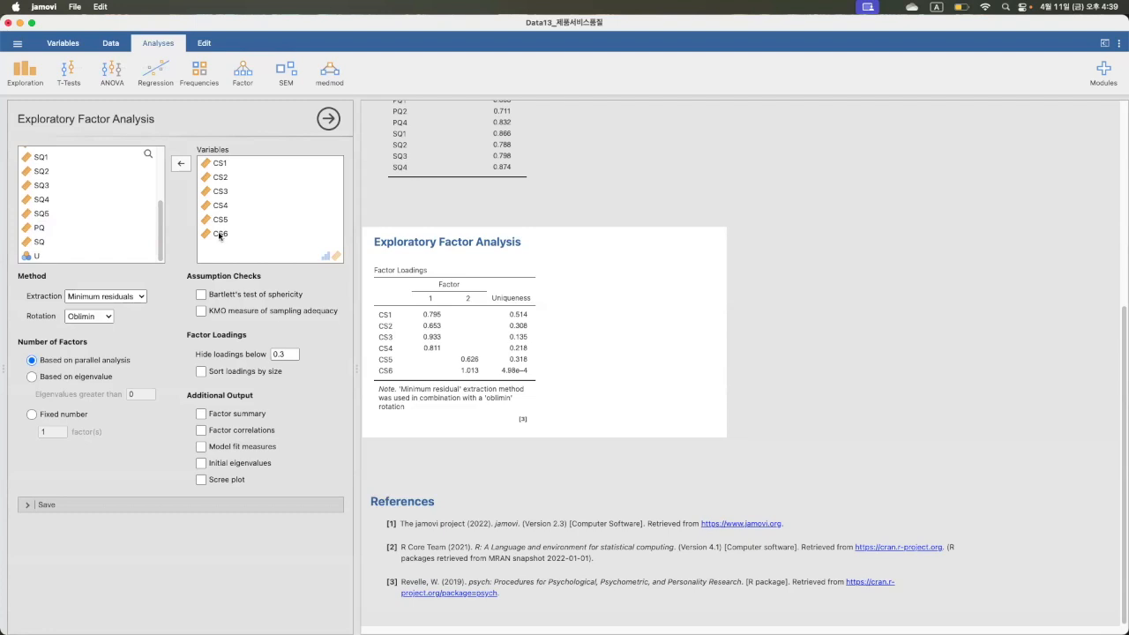
{"action": "left_click", "coordinate": [220, 235]}
{"action": "left_click", "coordinate": [181, 165]}
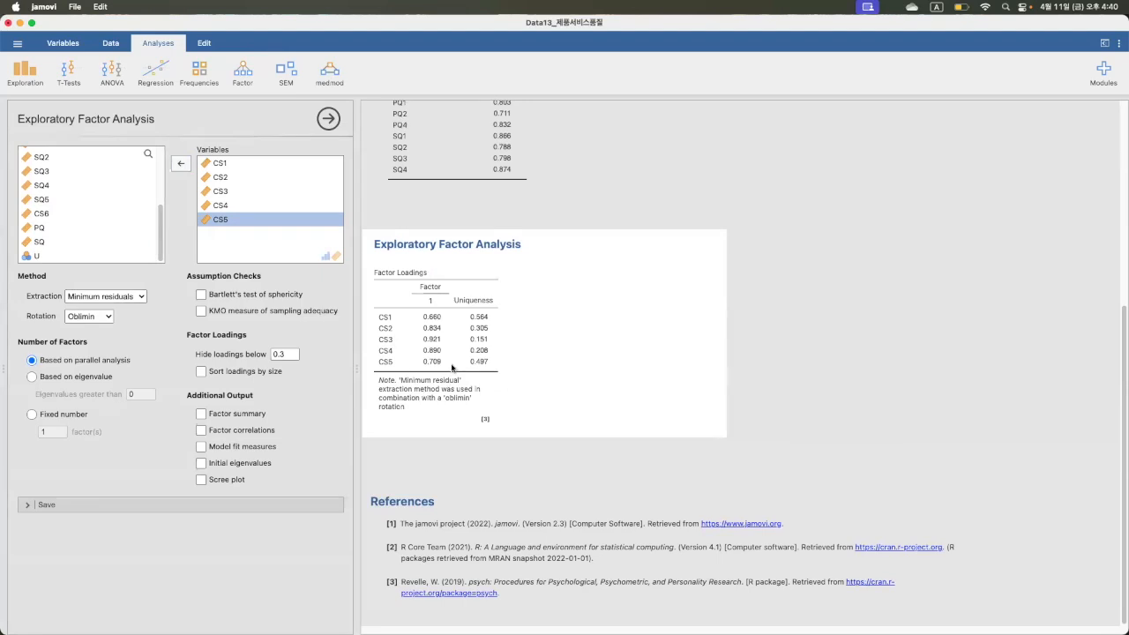
{"action": "left_click", "coordinate": [182, 164]}
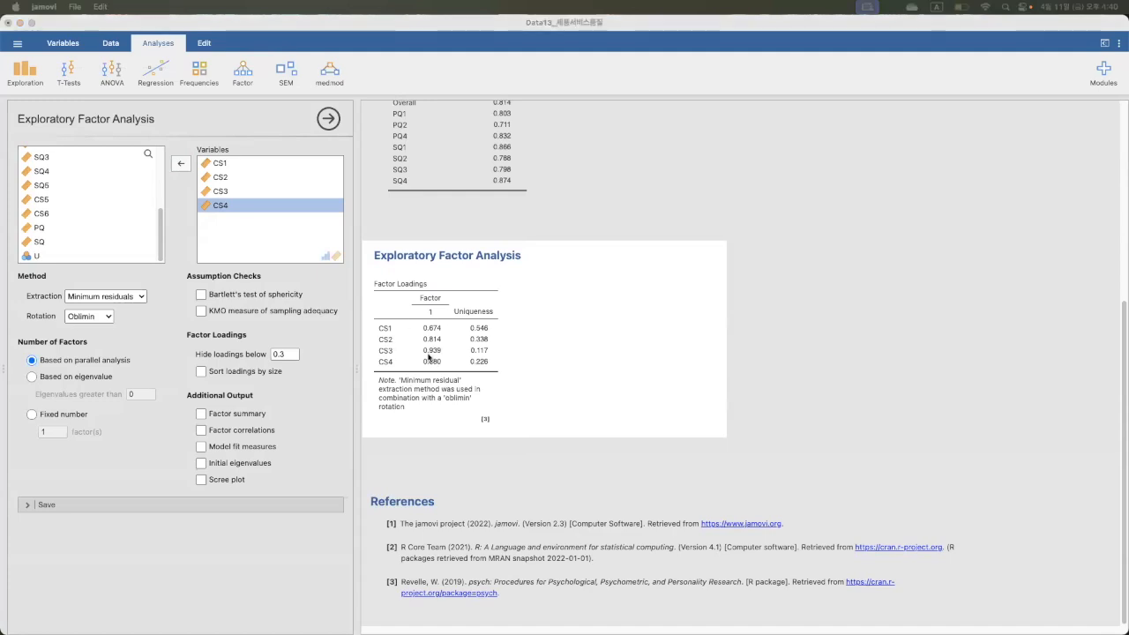
Rename the empty computed variable in the column after SQ as CS.
{"action": "left_click", "coordinate": [113, 42]}
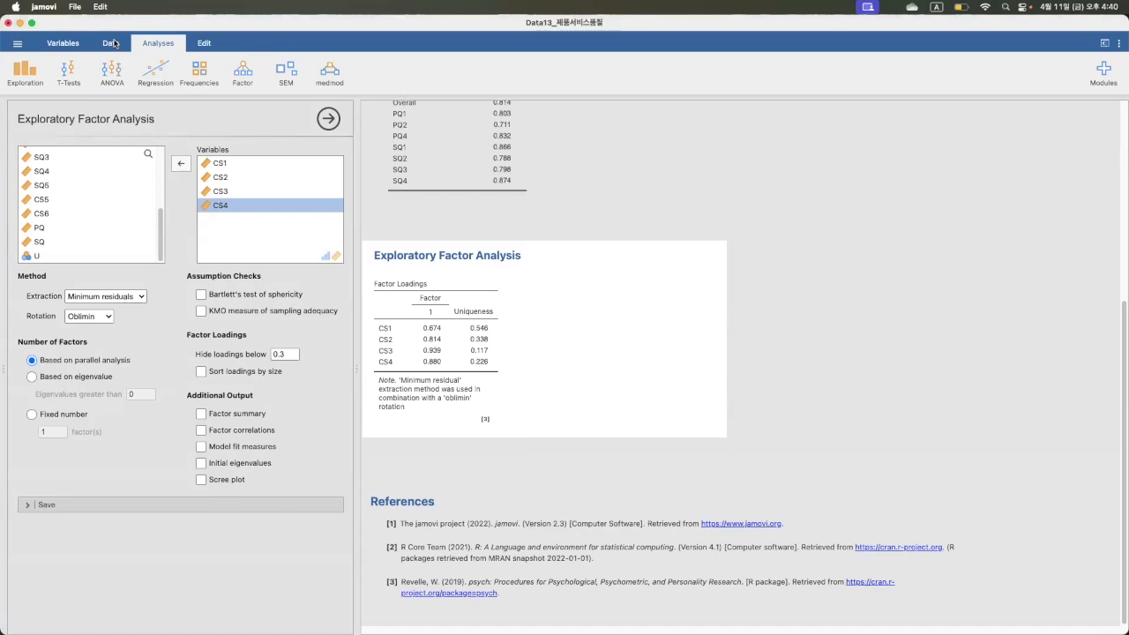
{"action": "left_click", "coordinate": [113, 42]}
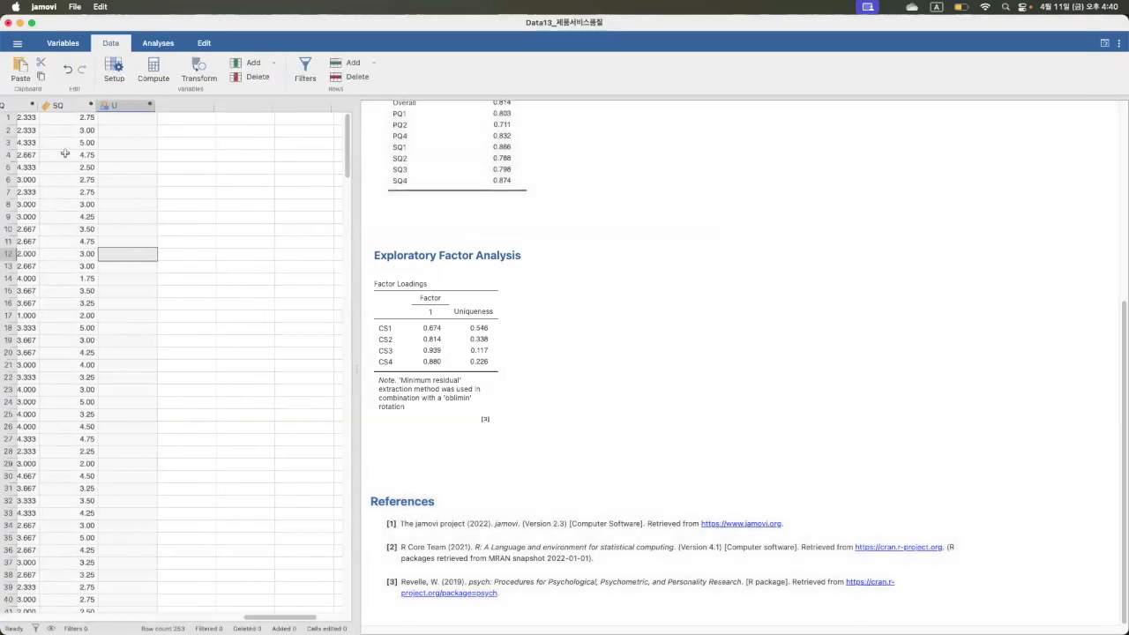
{"action": "double_click", "coordinate": [134, 105]}
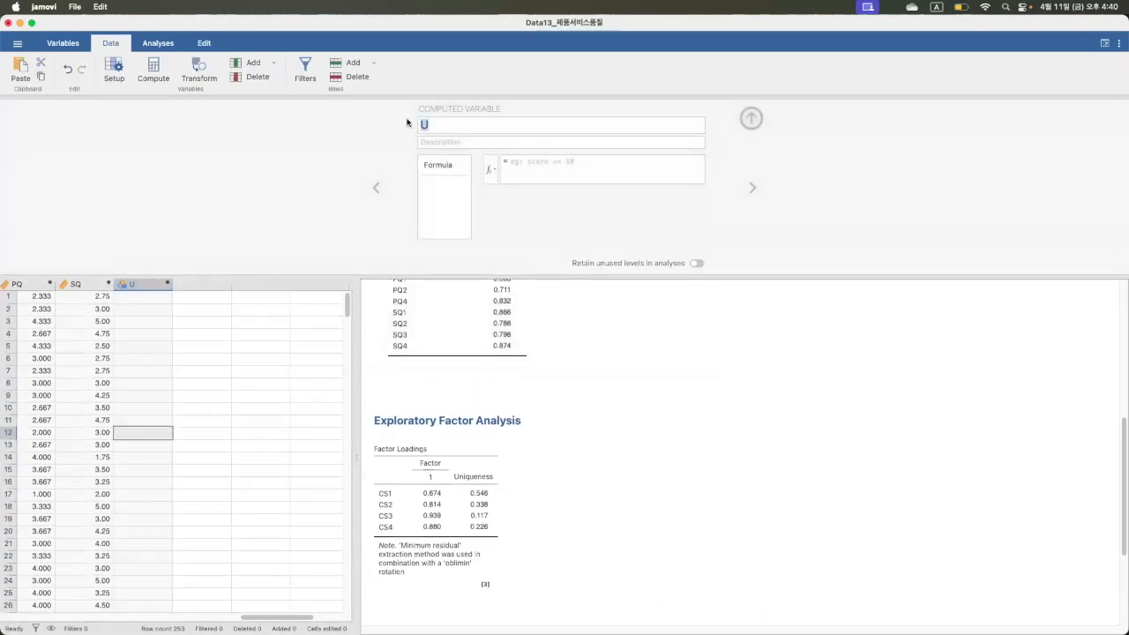
{"action": "type", "text": "CS"}
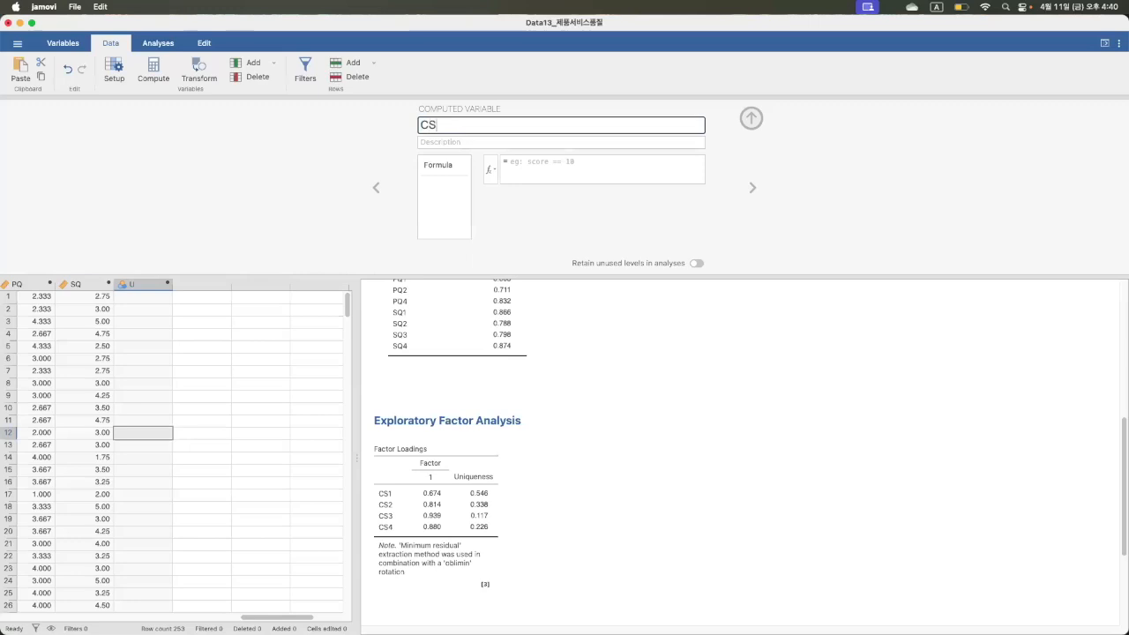
Define the CS variable with the formula (CS1+CS2+CS3+CS4)/4, check the computed column and close the variable editor.
{"action": "left_click", "coordinate": [533, 165]}
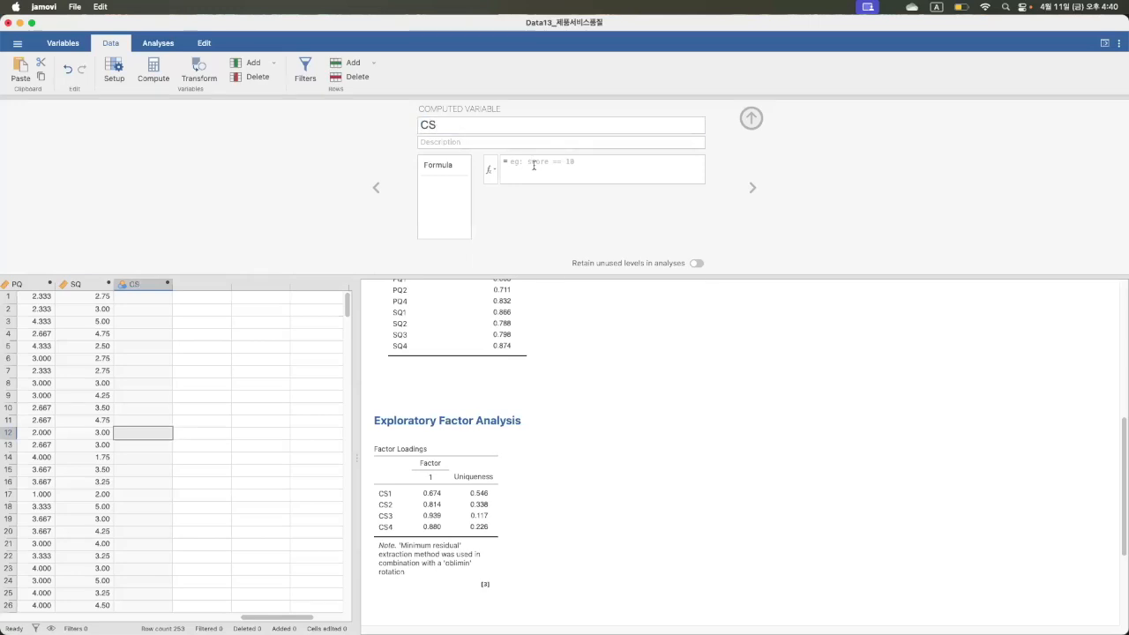
{"action": "type", "text": "("}
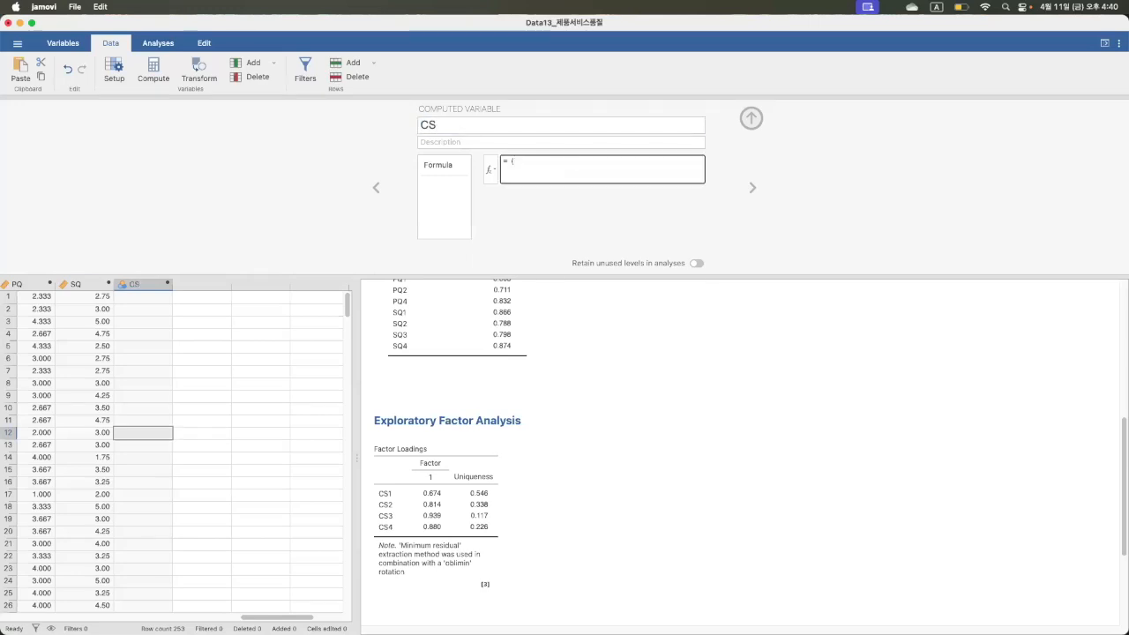
{"action": "type", "text": "CS1+CS2+CS3+CS4)/4"}
{"action": "key", "text": "Return"}
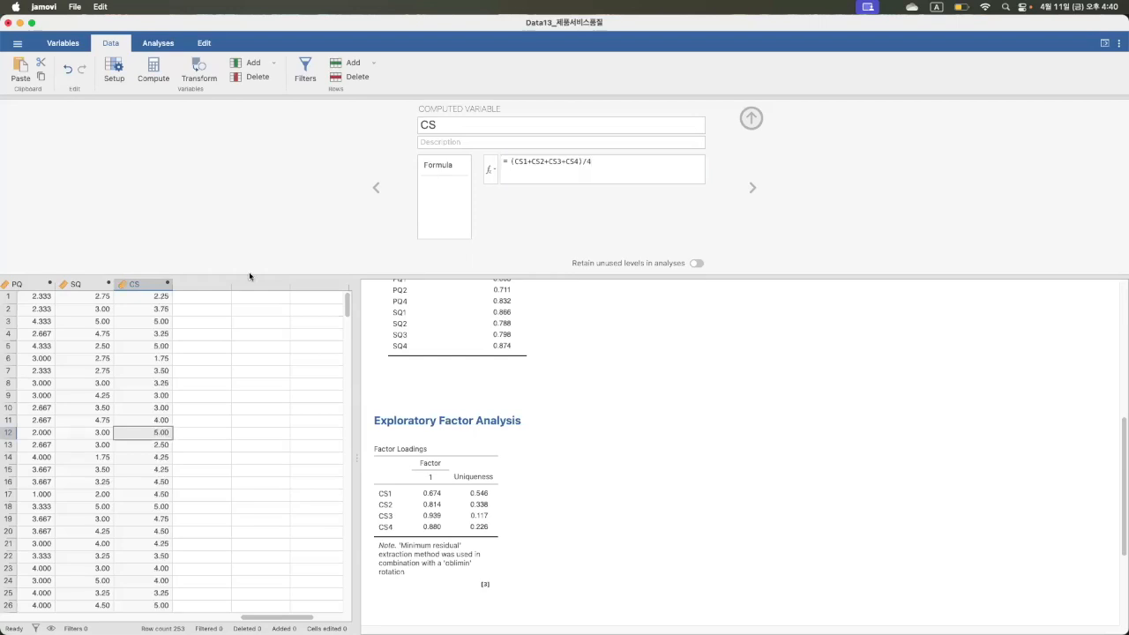
{"action": "scroll", "coordinate": [155, 361], "scroll_direction": "left", "scroll_amount": 2}
{"action": "scroll", "coordinate": [155, 362], "scroll_direction": "left", "scroll_amount": 2}
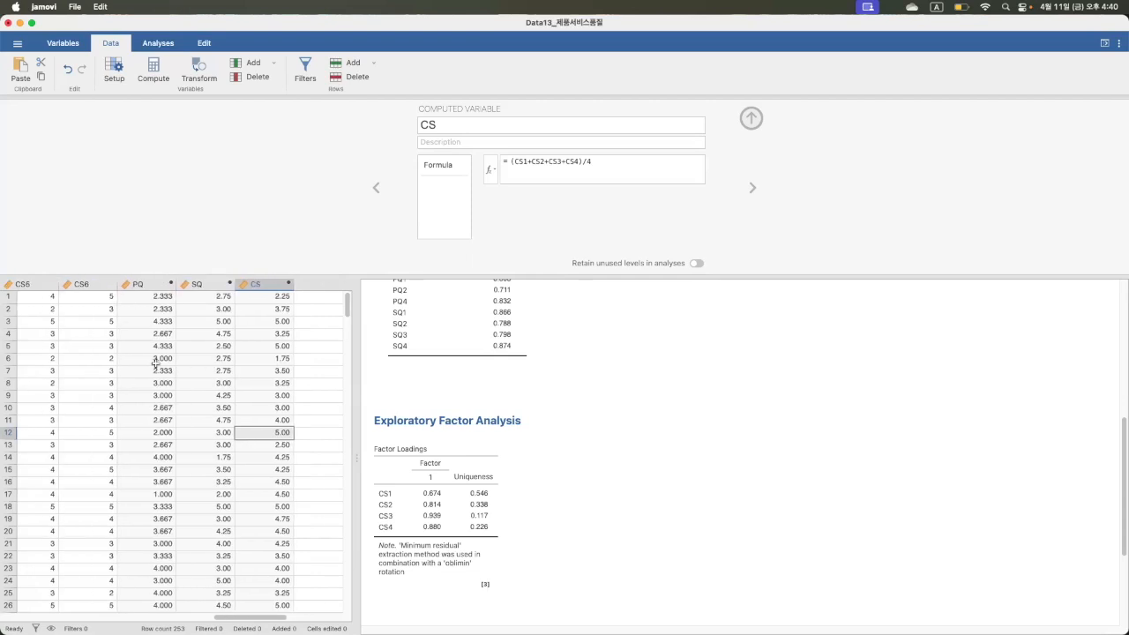
{"action": "scroll", "coordinate": [155, 362], "scroll_direction": "left", "scroll_amount": 2}
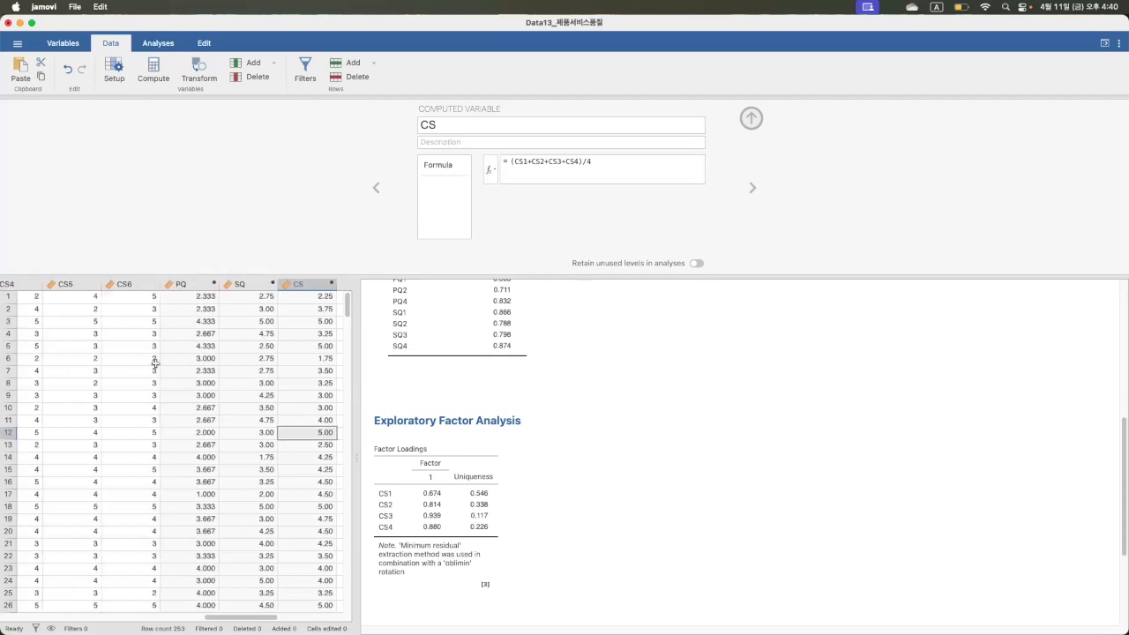
{"action": "left_click", "coordinate": [751, 119]}
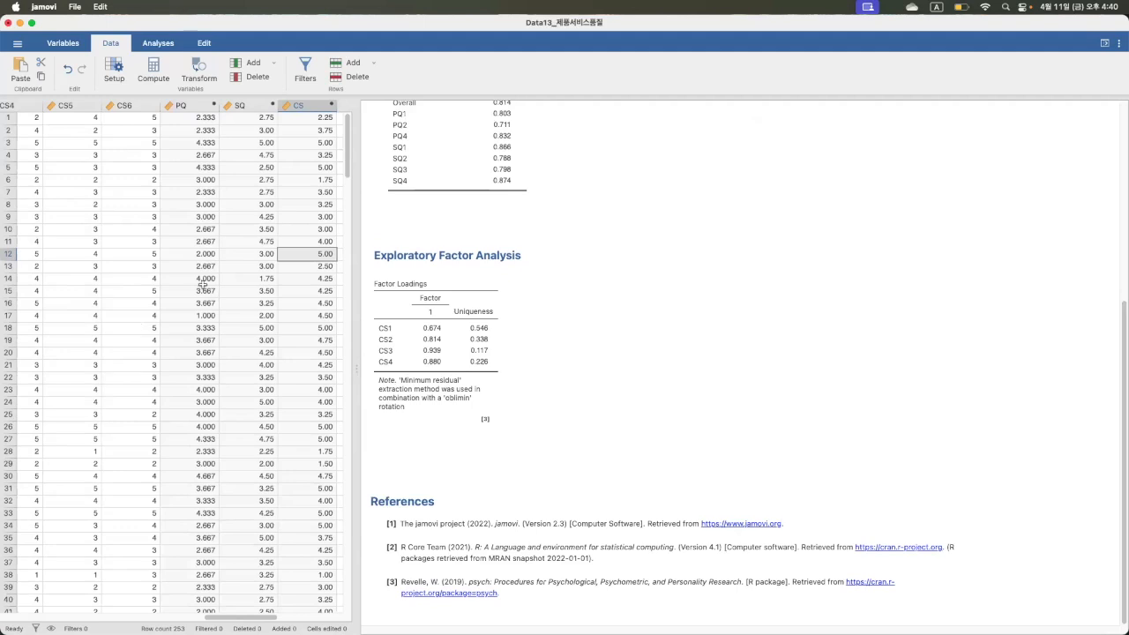
Review the computed PQ, SQ and CS columns in the data and the factor loadings of both exploratory factor analyses.
{"action": "scroll", "coordinate": [202, 284], "scroll_direction": "left", "scroll_amount": 3}
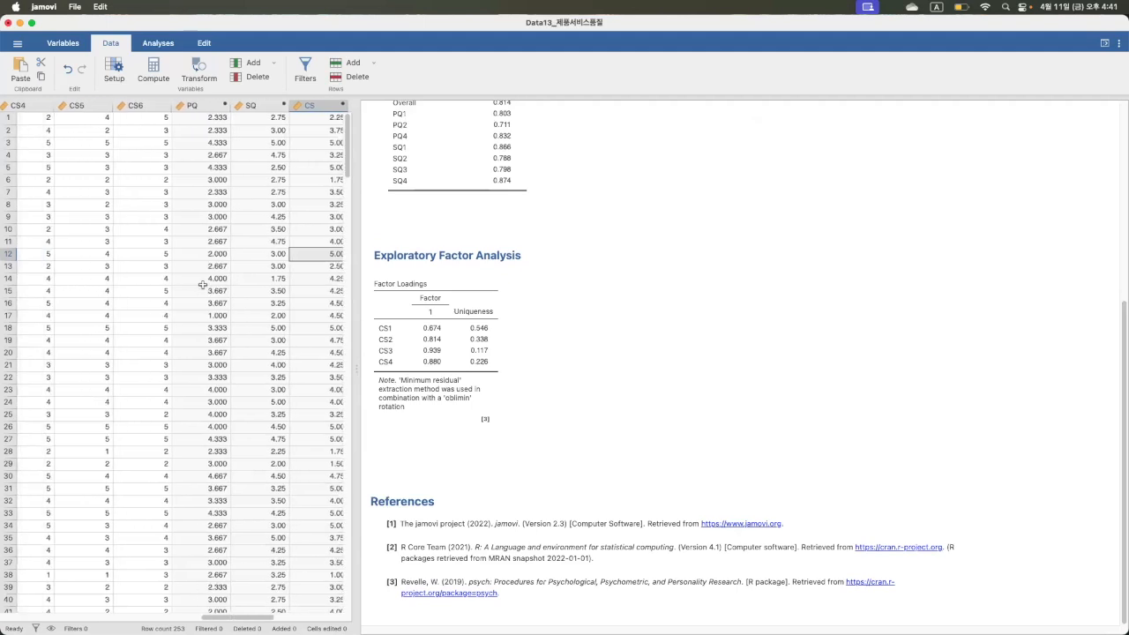
{"action": "scroll", "coordinate": [202, 284], "scroll_direction": "right", "scroll_amount": 3}
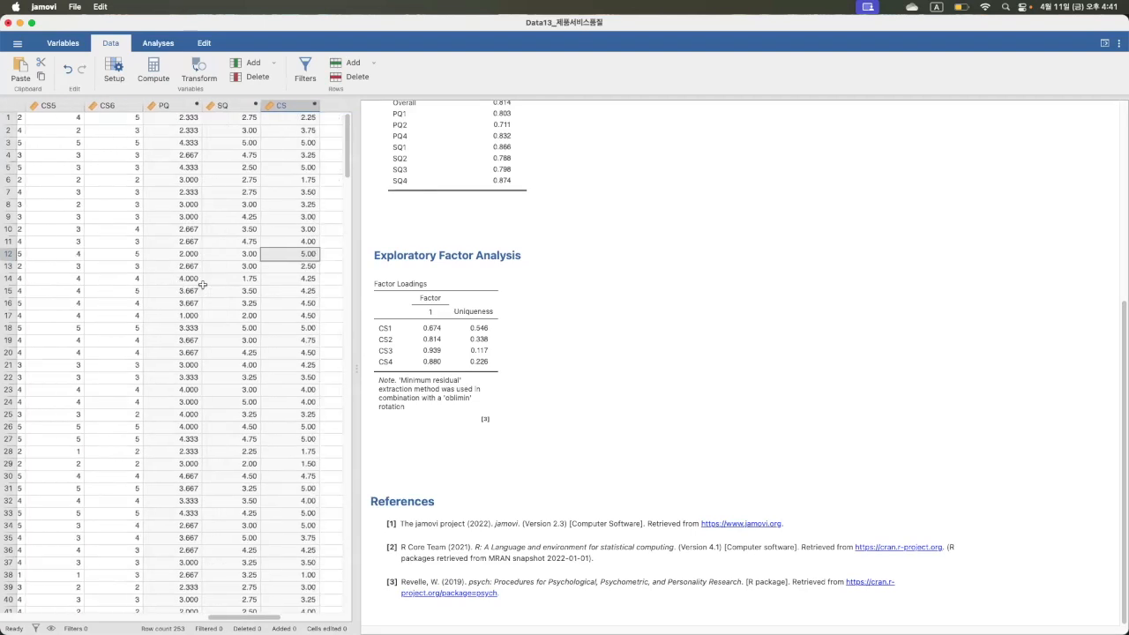
{"action": "scroll", "coordinate": [202, 284], "scroll_direction": "right", "scroll_amount": 1}
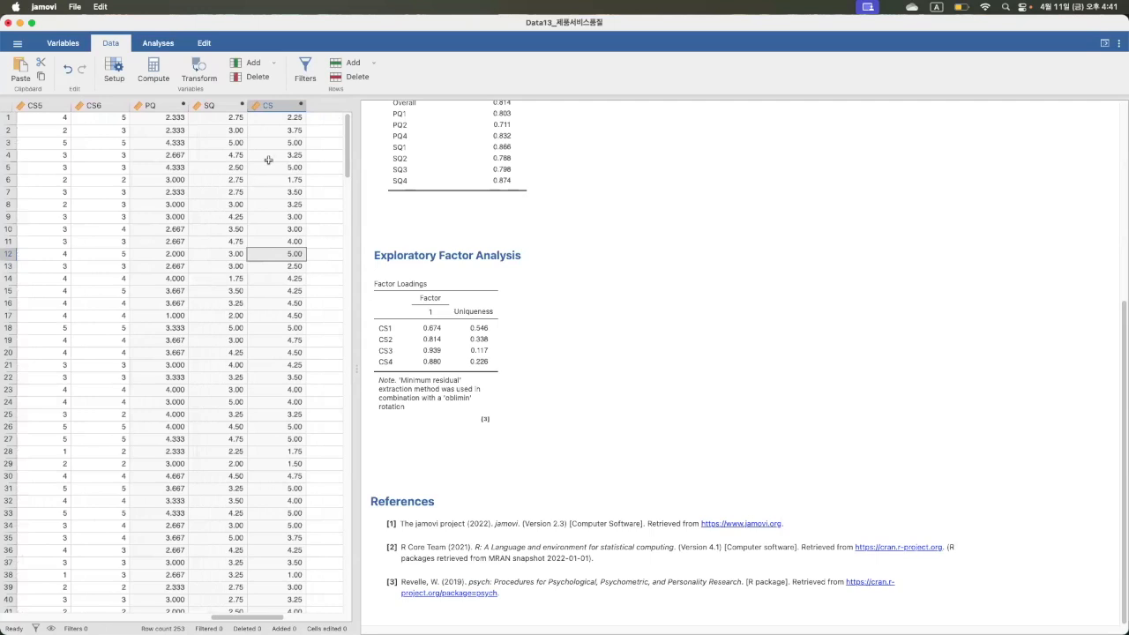
{"action": "scroll", "coordinate": [268, 161], "scroll_direction": "right", "scroll_amount": 1}
{"action": "scroll", "coordinate": [268, 160], "scroll_direction": "left", "scroll_amount": 1}
{"action": "scroll", "coordinate": [268, 161], "scroll_direction": "right", "scroll_amount": 1}
{"action": "scroll", "coordinate": [268, 160], "scroll_direction": "left", "scroll_amount": 1}
{"action": "scroll", "coordinate": [268, 161], "scroll_direction": "right", "scroll_amount": 1}
{"action": "scroll", "coordinate": [268, 161], "scroll_direction": "right", "scroll_amount": 1}
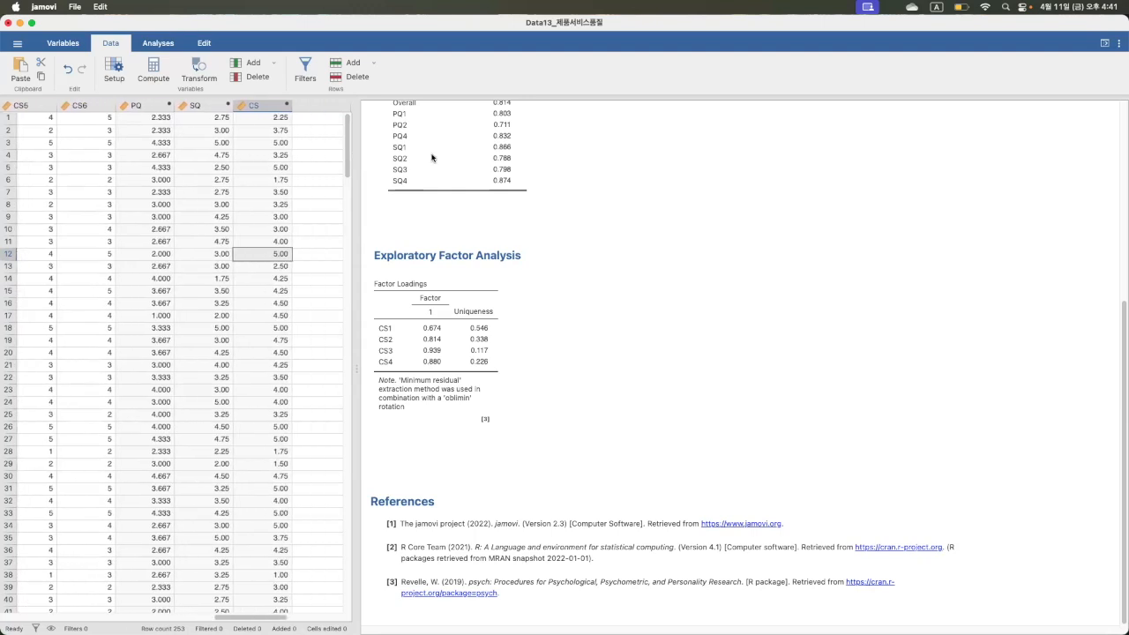
{"action": "scroll", "coordinate": [440, 179], "scroll_direction": "up", "scroll_amount": 1}
{"action": "scroll", "coordinate": [440, 179], "scroll_direction": "up", "scroll_amount": 5}
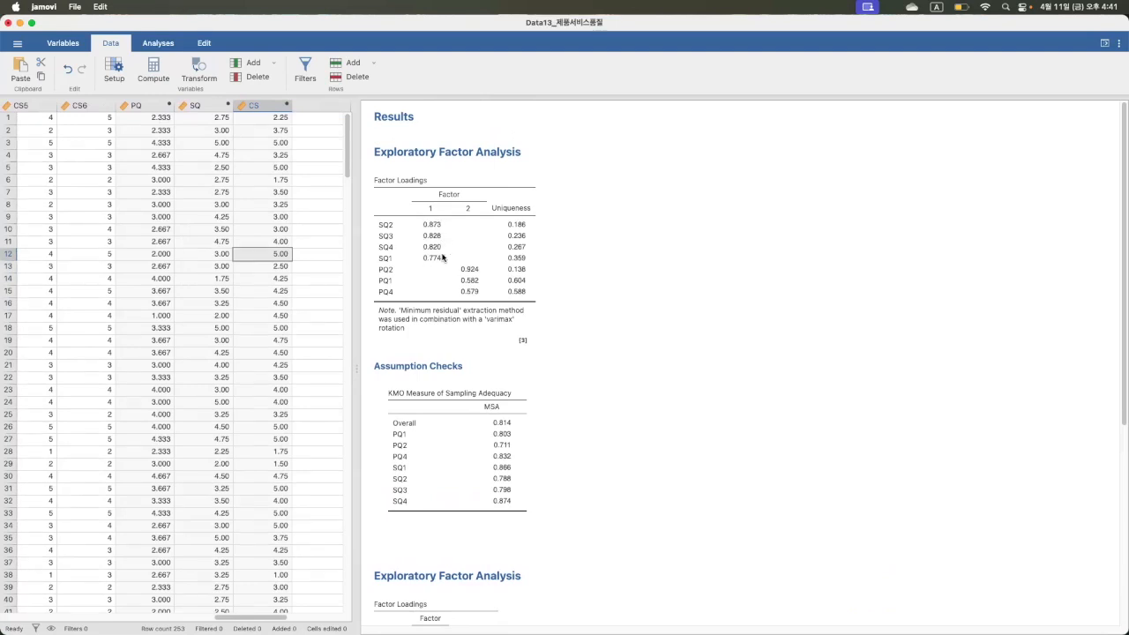
{"action": "scroll", "coordinate": [464, 260], "scroll_direction": "down", "scroll_amount": 3}
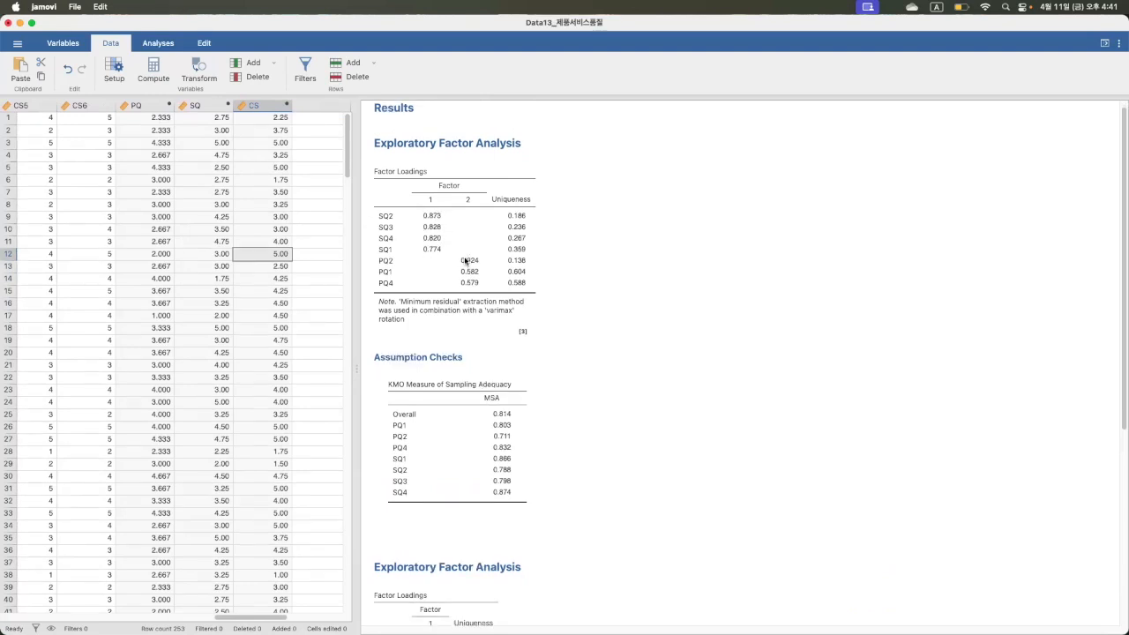
{"action": "scroll", "coordinate": [465, 260], "scroll_direction": "down", "scroll_amount": 5}
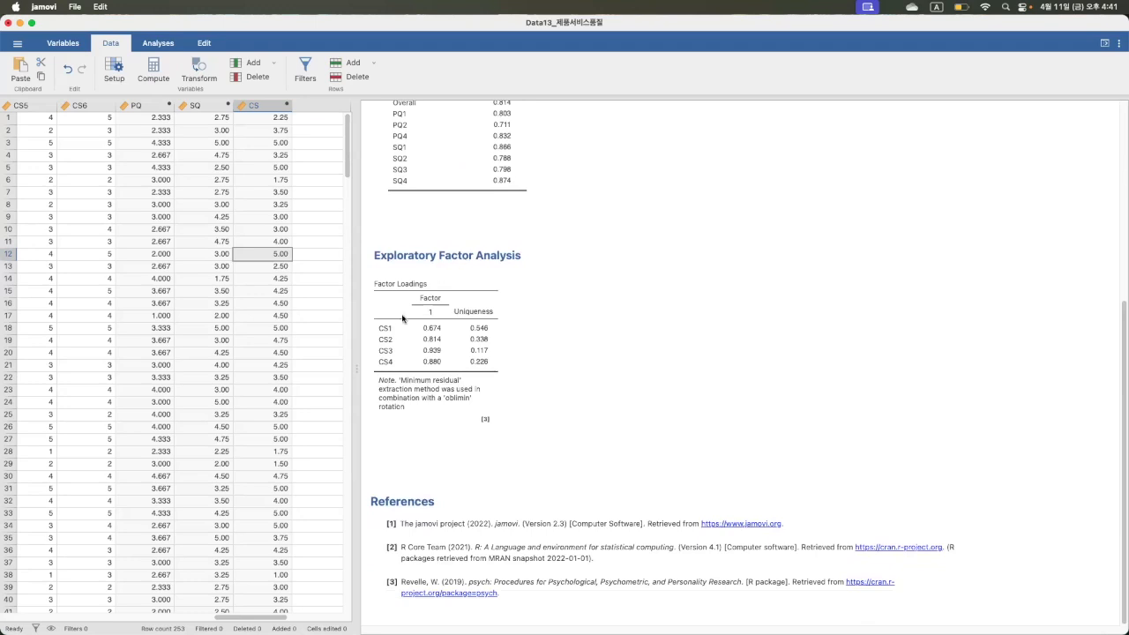